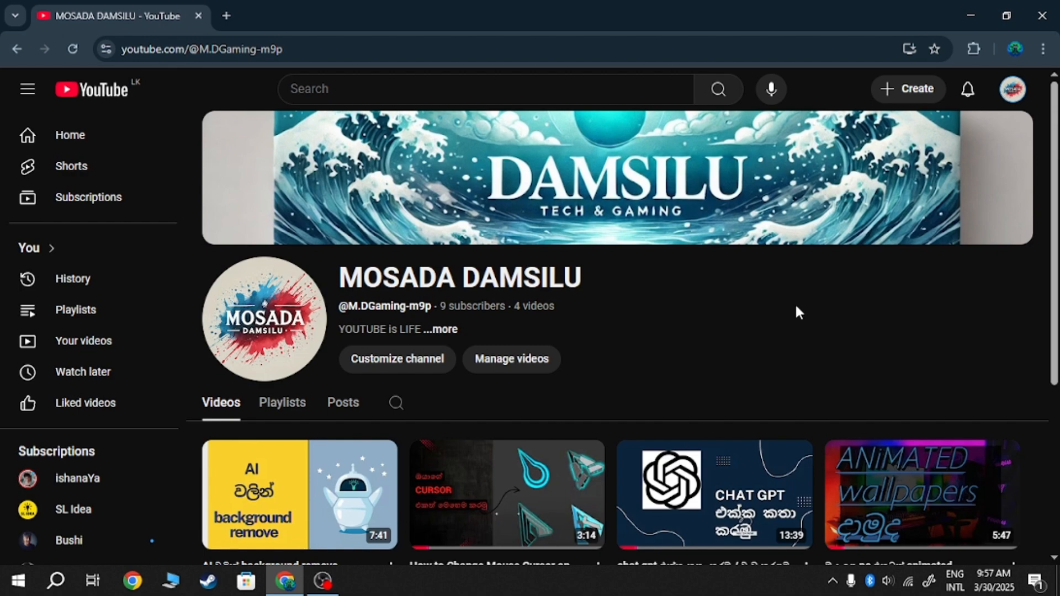
Search Google for "canva" in a new browser tab and open the Canva website from the results.
{"action": "left_click", "coordinate": [226, 11]}
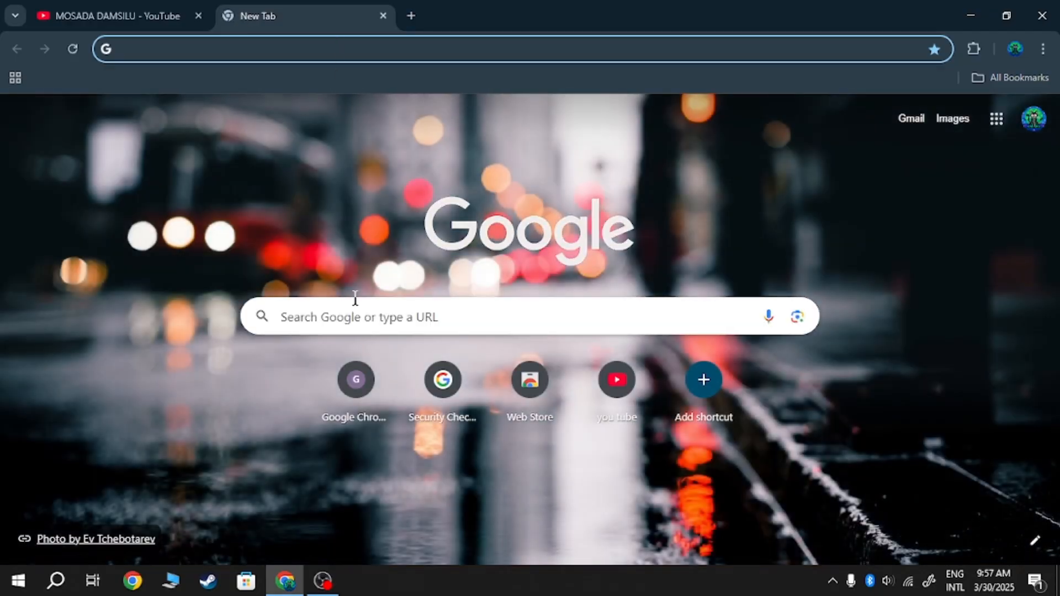
{"action": "left_click", "coordinate": [354, 308]}
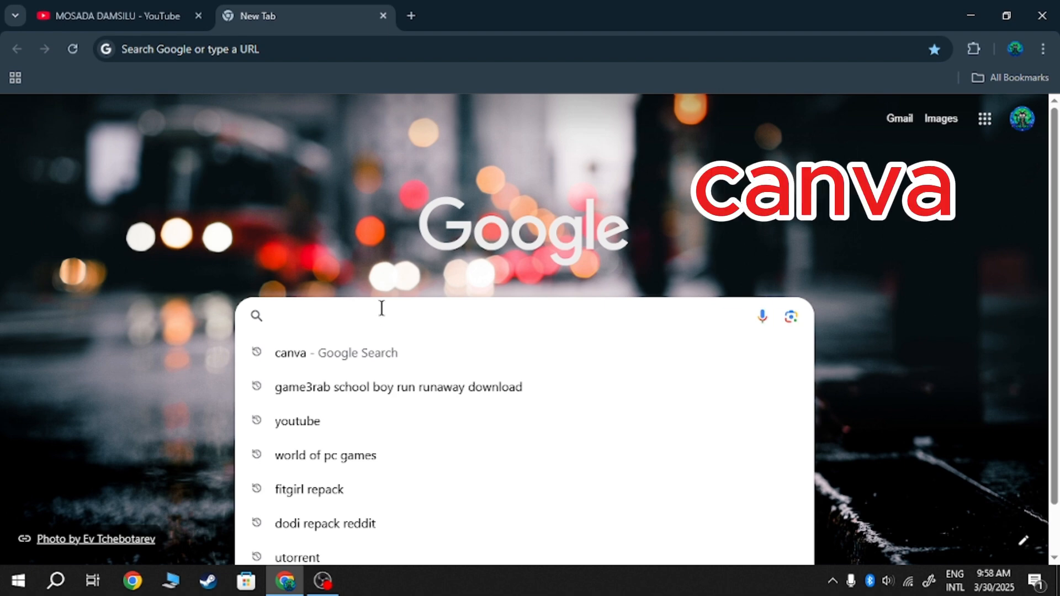
{"action": "type", "text": "can"}
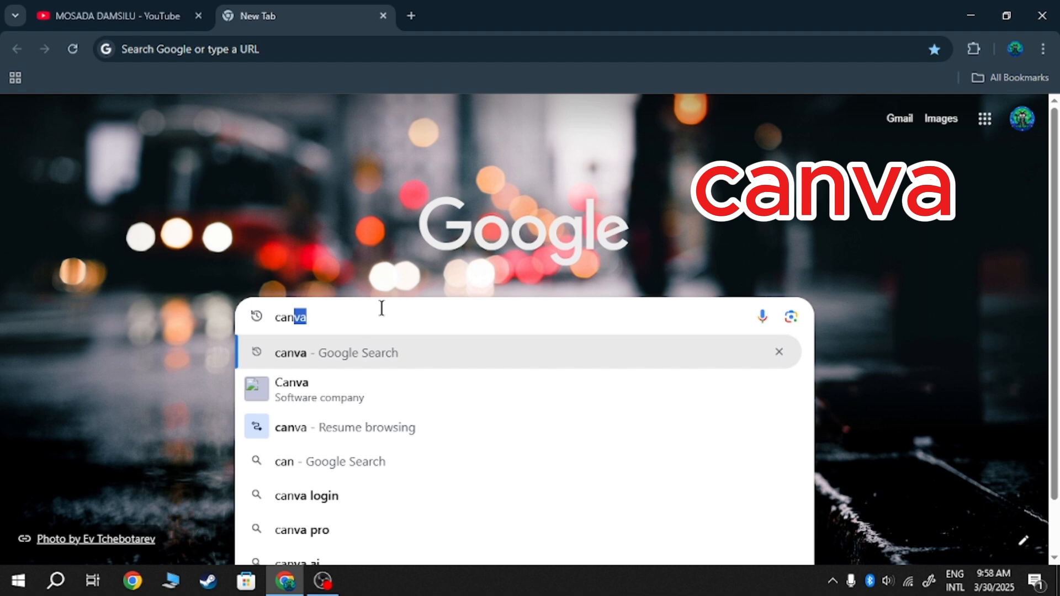
{"action": "type", "text": "va"}
{"action": "key", "text": "Return"}
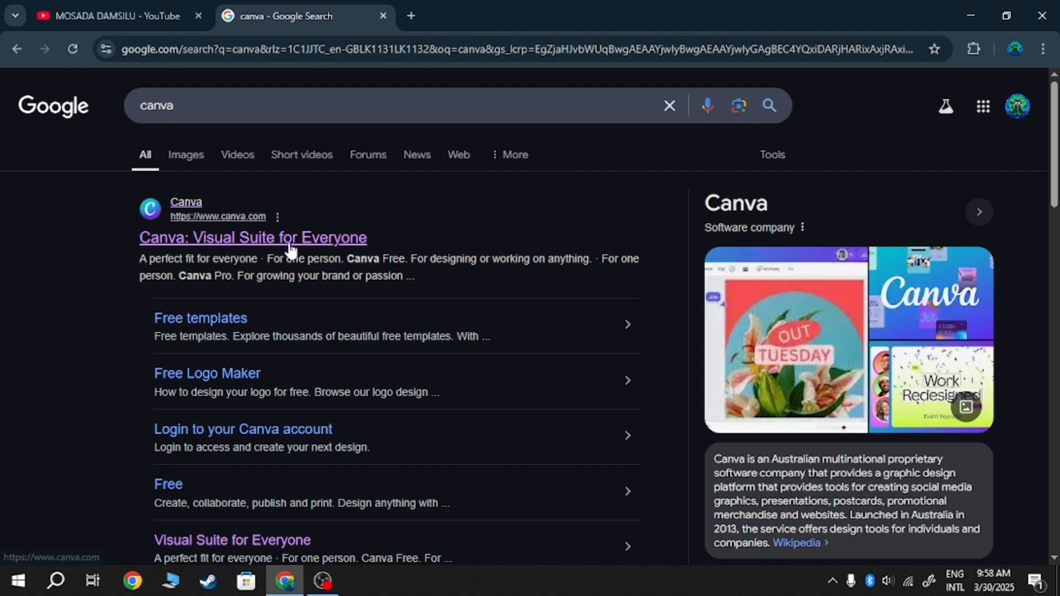
{"action": "left_click", "coordinate": [344, 248]}
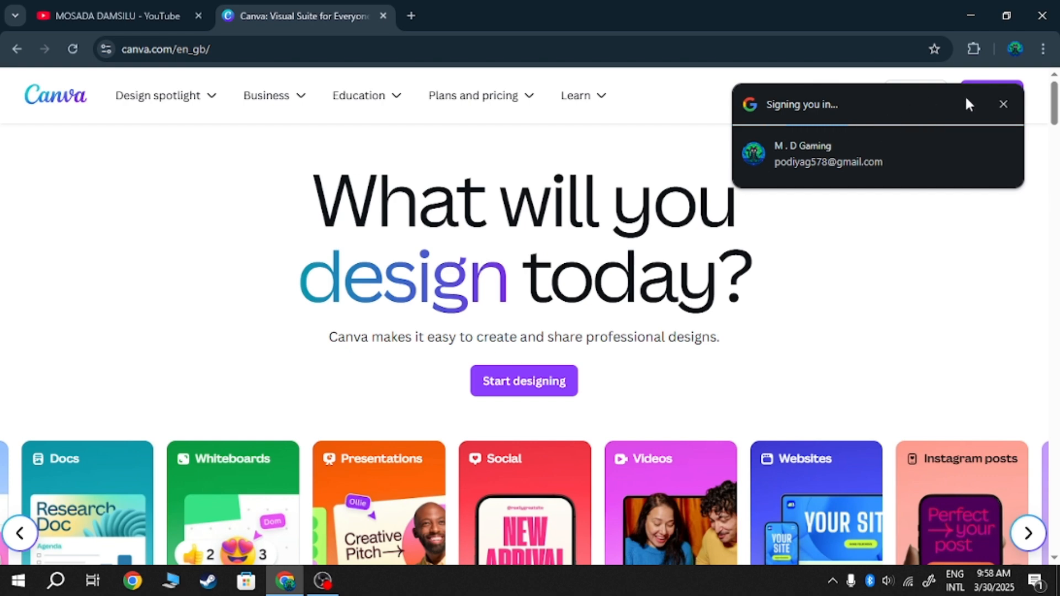
Dismiss the Google sign-in prompt and log in to the Canva account.
{"action": "left_click", "coordinate": [1003, 104]}
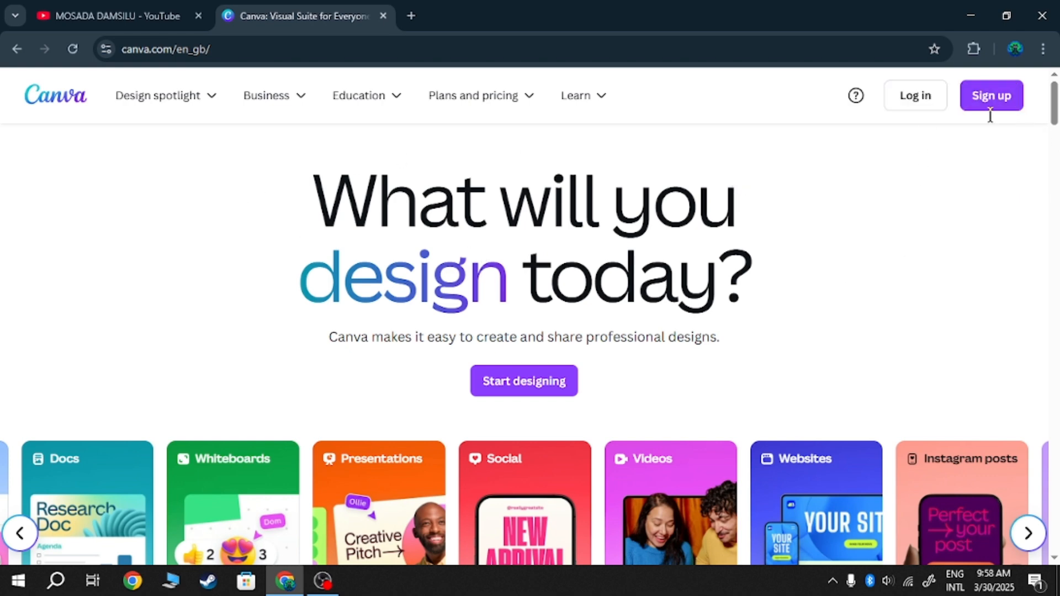
{"action": "left_click", "coordinate": [912, 104]}
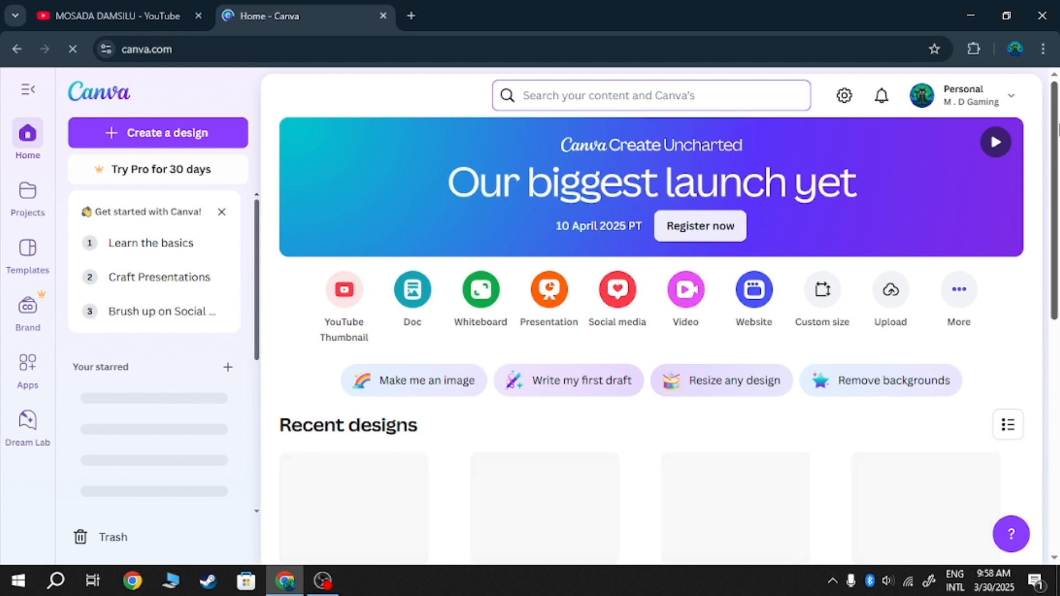
Review the account menu and look through the recent designs on the home page.
{"action": "left_click", "coordinate": [1008, 100]}
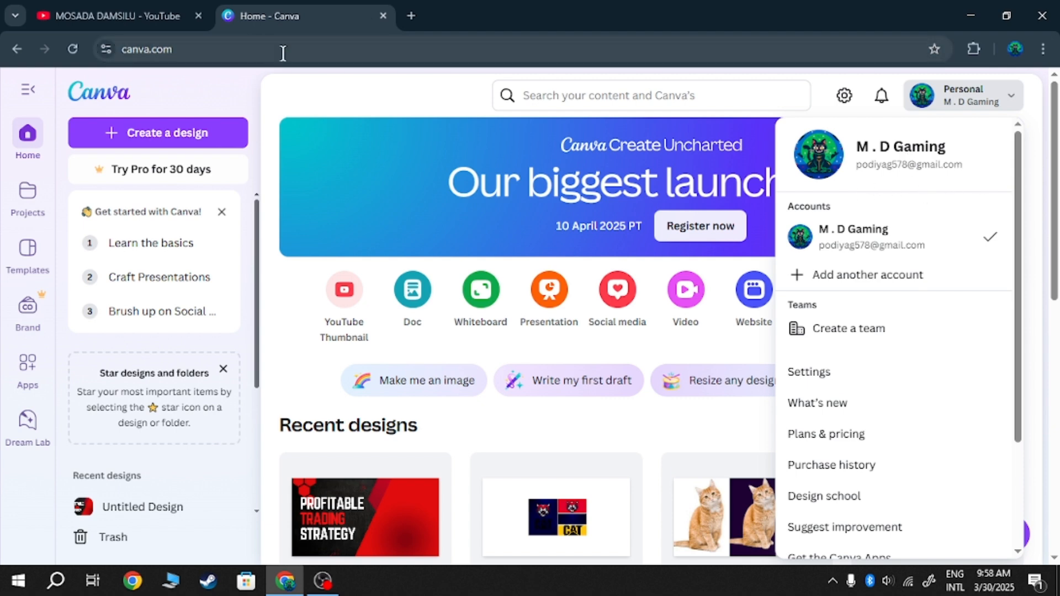
{"action": "left_click", "coordinate": [376, 104]}
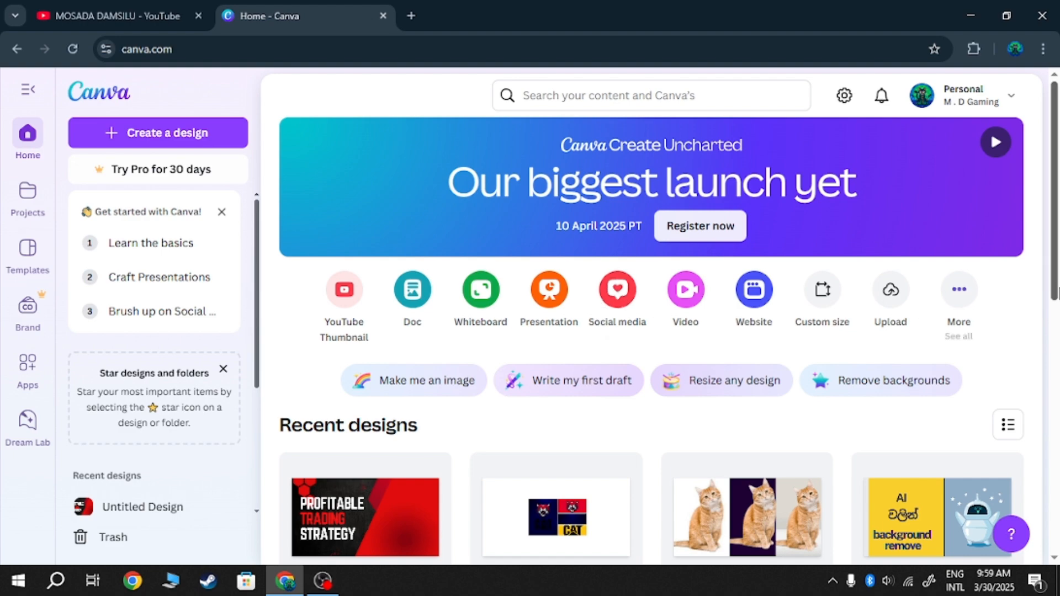
{"action": "scroll", "coordinate": [1058, 293], "scroll_direction": "down", "scroll_amount": 4}
{"action": "scroll", "coordinate": [1057, 293], "scroll_direction": "down", "scroll_amount": 5}
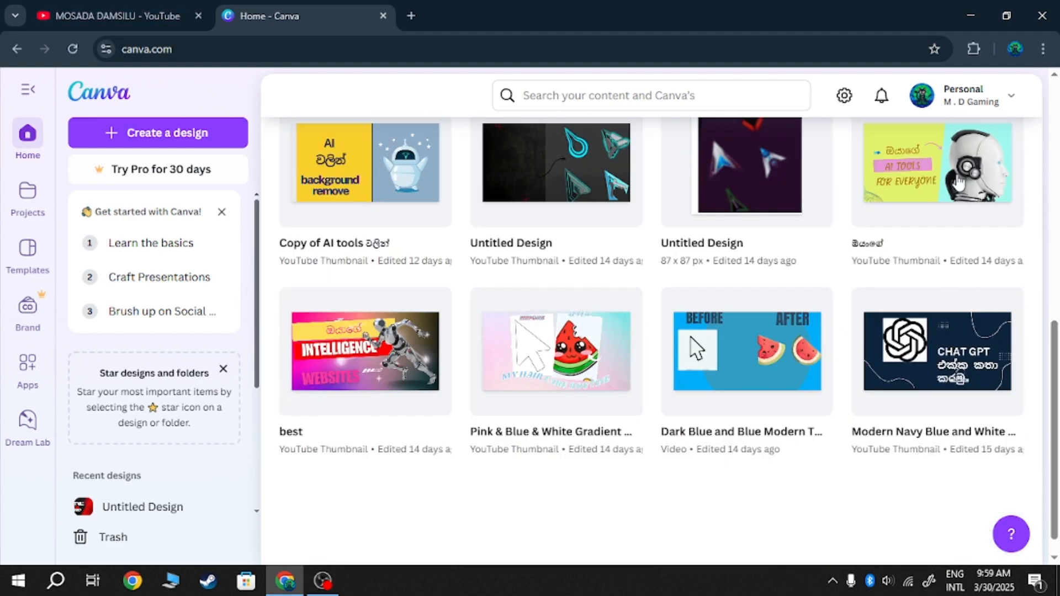
{"action": "scroll", "coordinate": [991, 301], "scroll_direction": "up", "scroll_amount": 7}
{"action": "scroll", "coordinate": [991, 301], "scroll_direction": "up", "scroll_amount": 3}
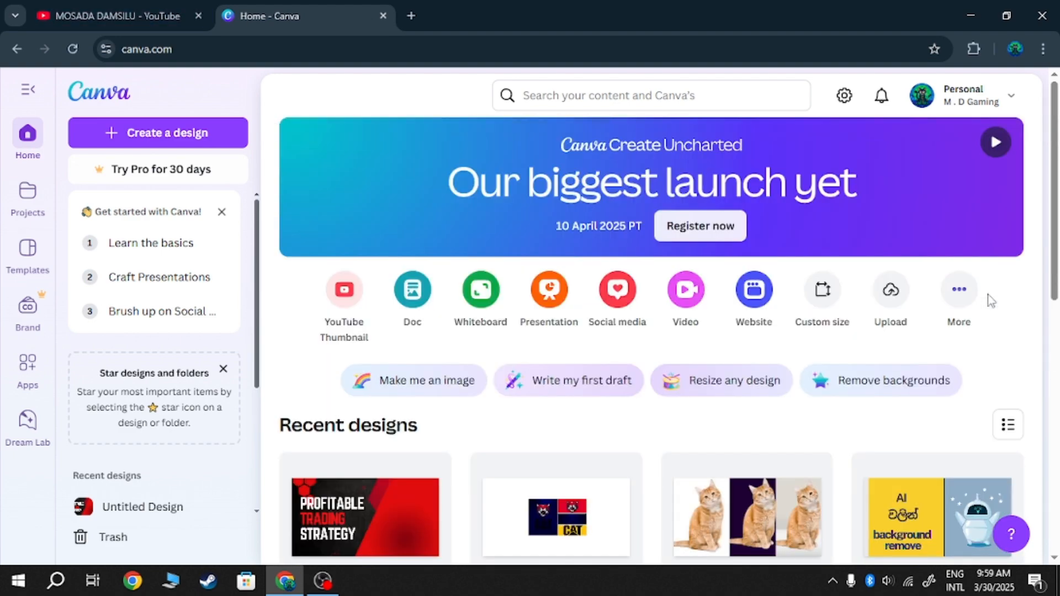
Create a blank YouTube Thumbnail design and browse its recently used, premium and general templates.
{"action": "left_click", "coordinate": [346, 292]}
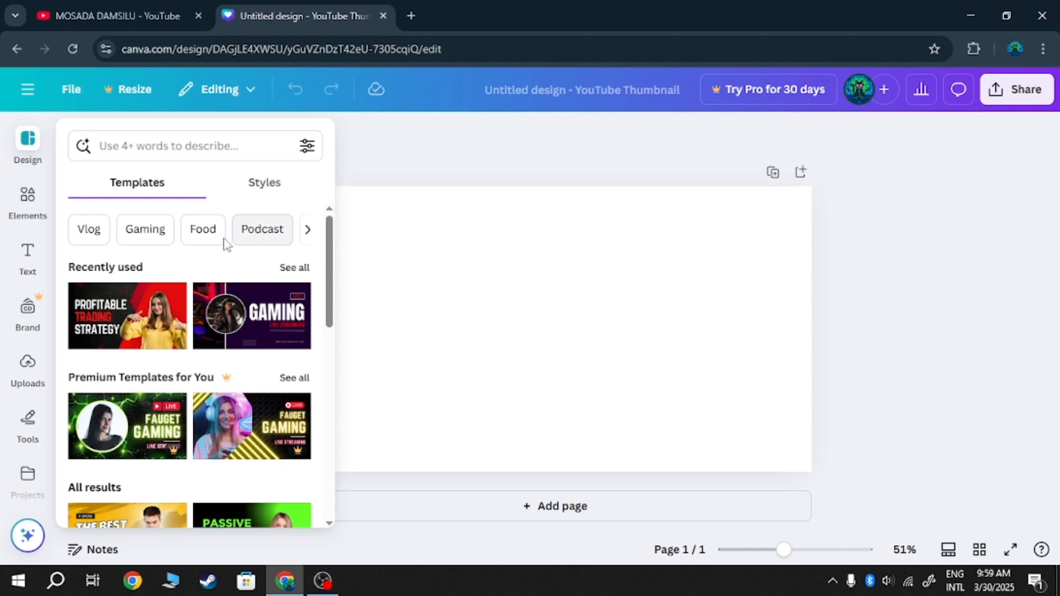
{"action": "scroll", "coordinate": [285, 357], "scroll_direction": "down", "scroll_amount": 1}
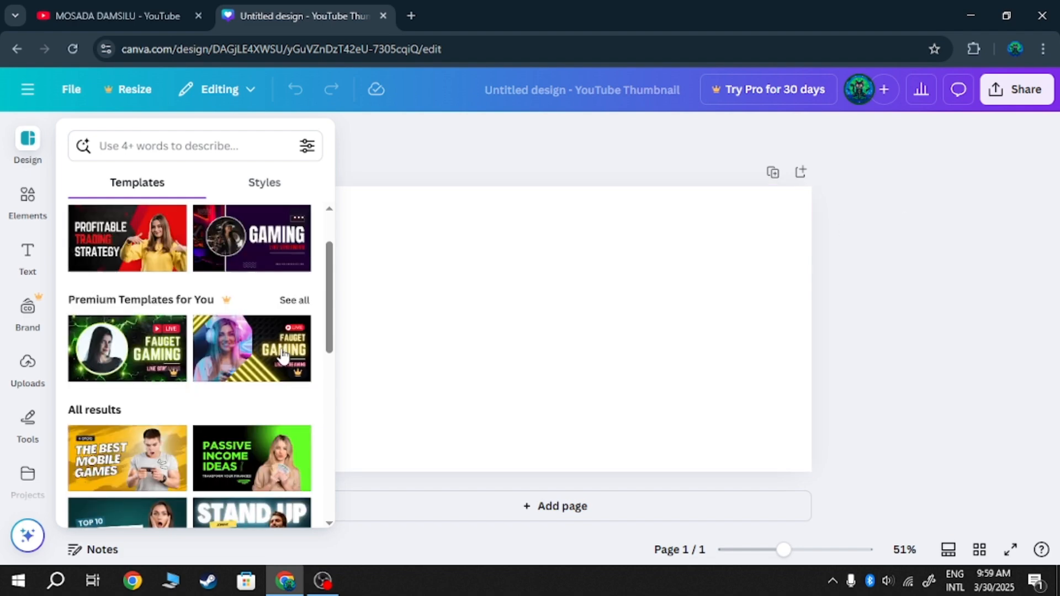
{"action": "scroll", "coordinate": [243, 395], "scroll_direction": "down", "scroll_amount": 3}
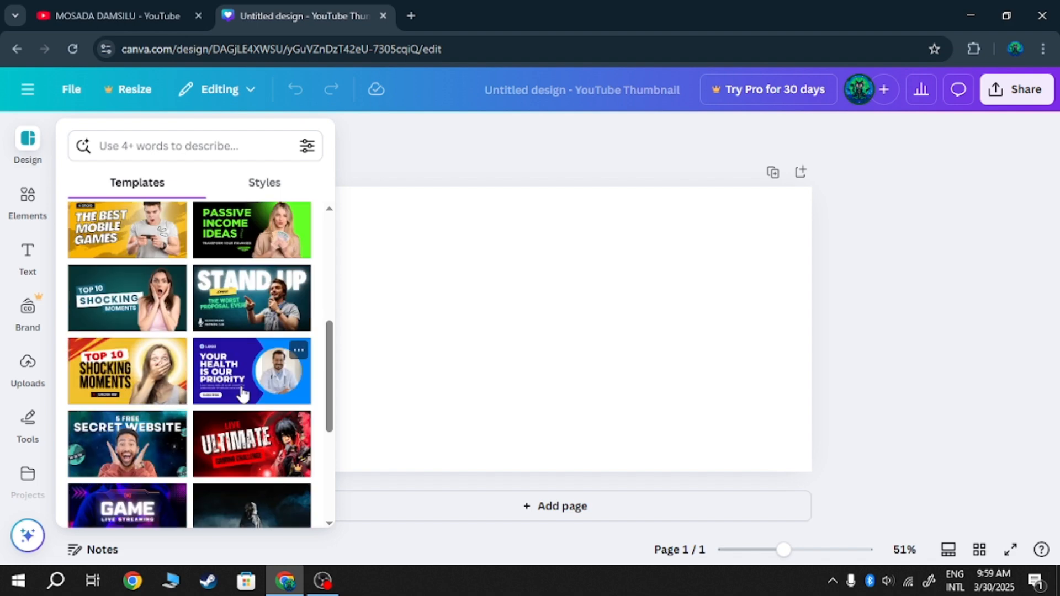
{"action": "scroll", "coordinate": [243, 395], "scroll_direction": "up", "scroll_amount": 2}
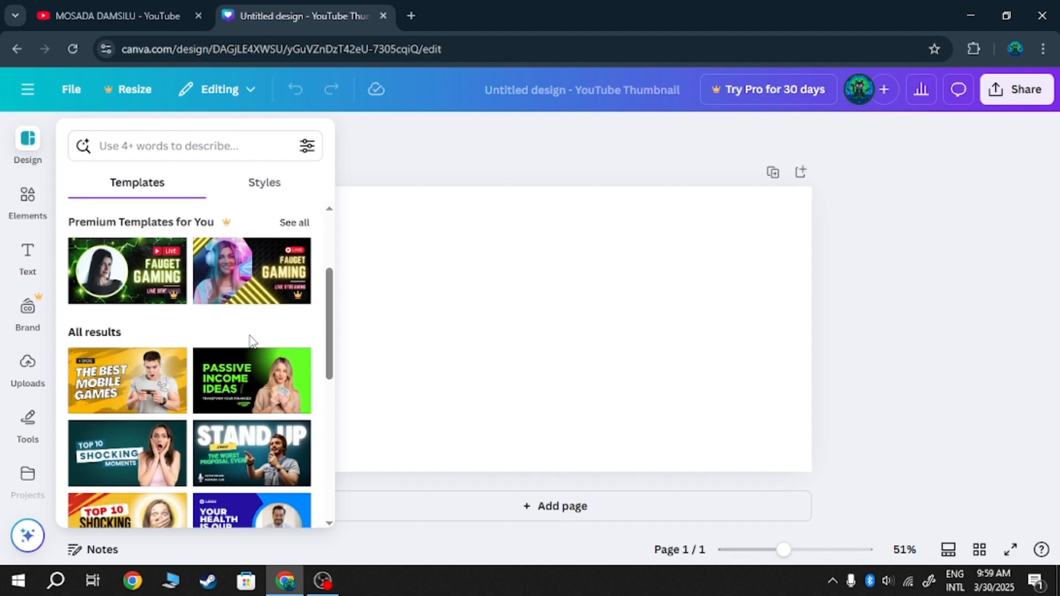
{"action": "scroll", "coordinate": [252, 340], "scroll_direction": "up", "scroll_amount": 1}
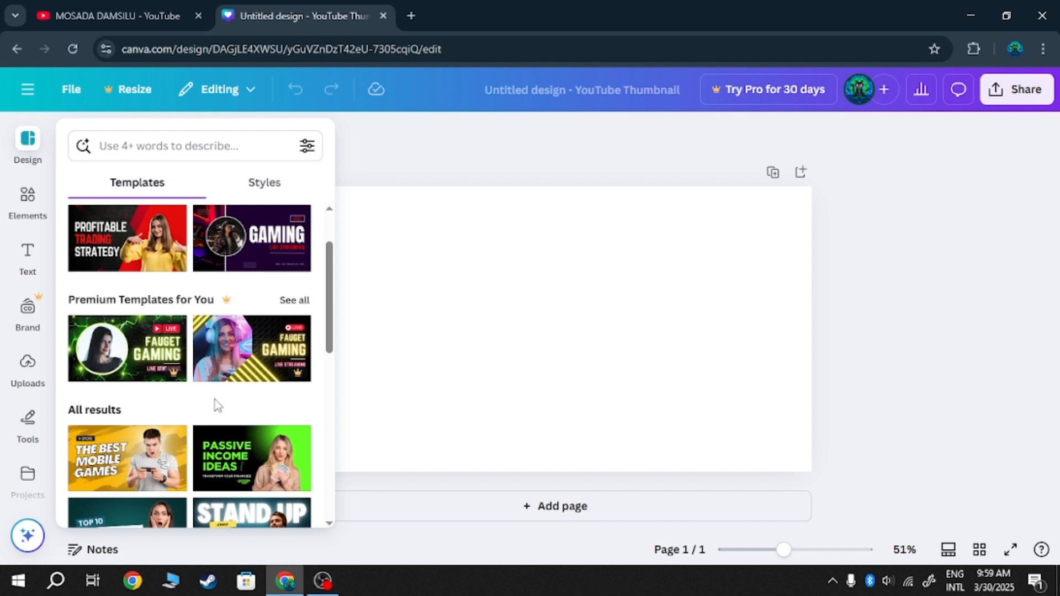
{"action": "scroll", "coordinate": [221, 398], "scroll_direction": "down", "scroll_amount": 2}
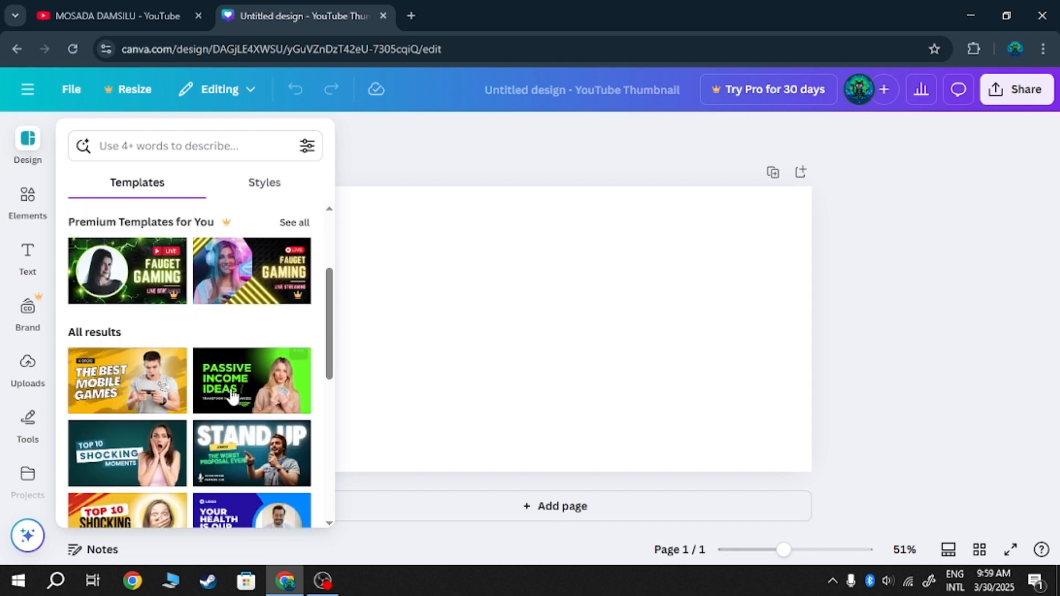
{"action": "scroll", "coordinate": [282, 331], "scroll_direction": "down", "scroll_amount": 2}
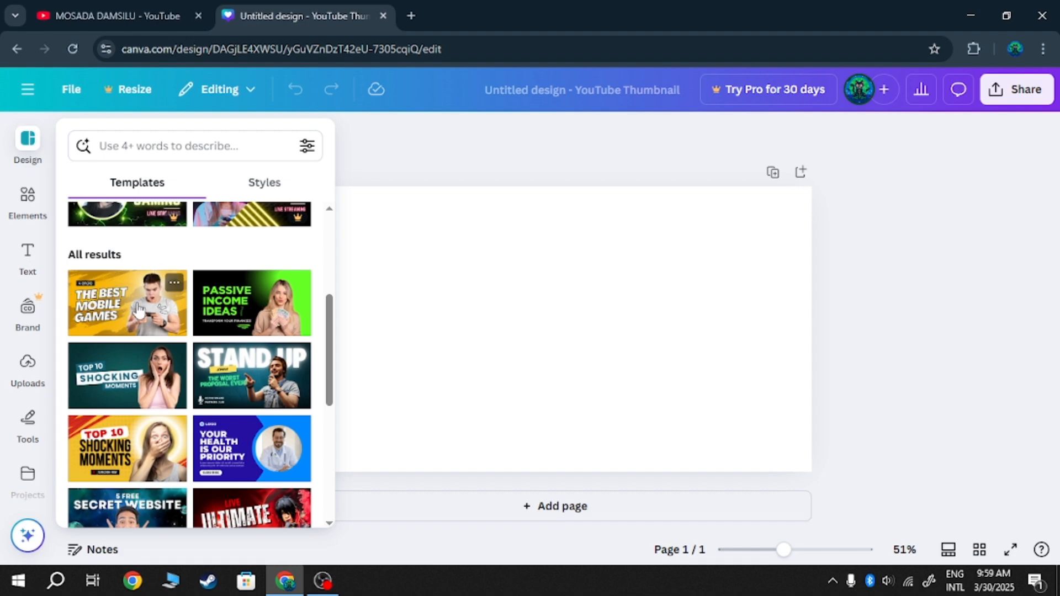
{"action": "scroll", "coordinate": [157, 327], "scroll_direction": "up", "scroll_amount": 5}
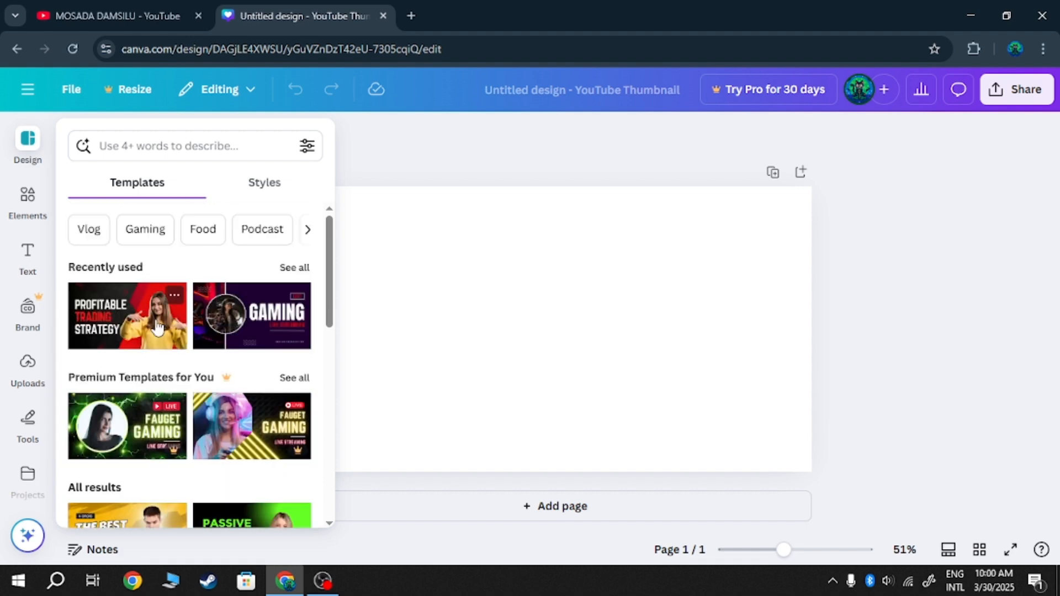
Filter the templates by Vlog and apply the three-photo "VLOG a day in my life" template to the page.
{"action": "left_click", "coordinate": [89, 229]}
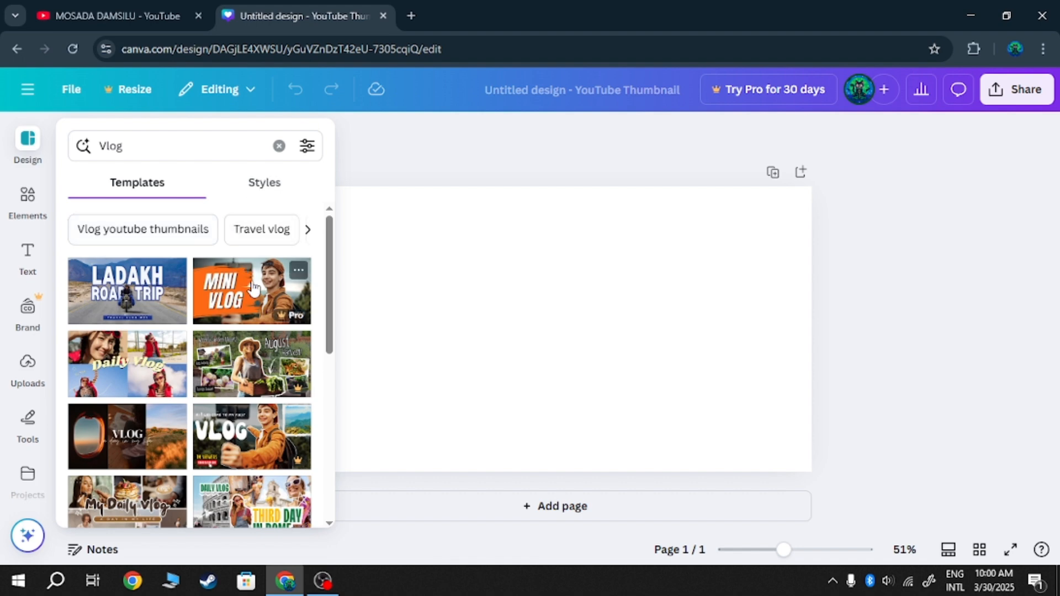
{"action": "left_click", "coordinate": [308, 231]}
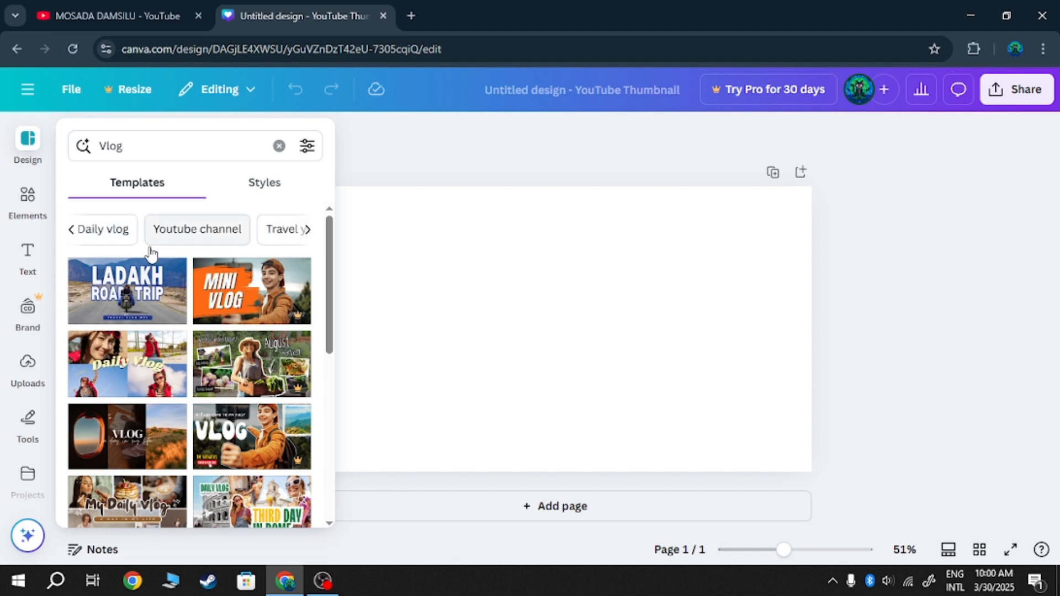
{"action": "left_click", "coordinate": [273, 197]}
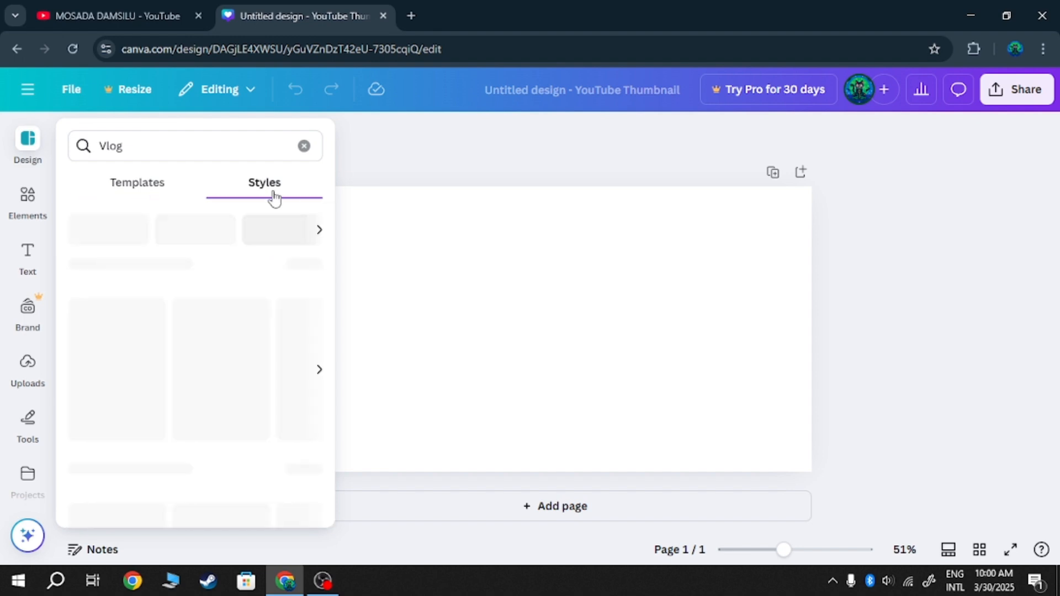
{"action": "left_click", "coordinate": [158, 190]}
{"action": "scroll", "coordinate": [229, 353], "scroll_direction": "down", "scroll_amount": 3}
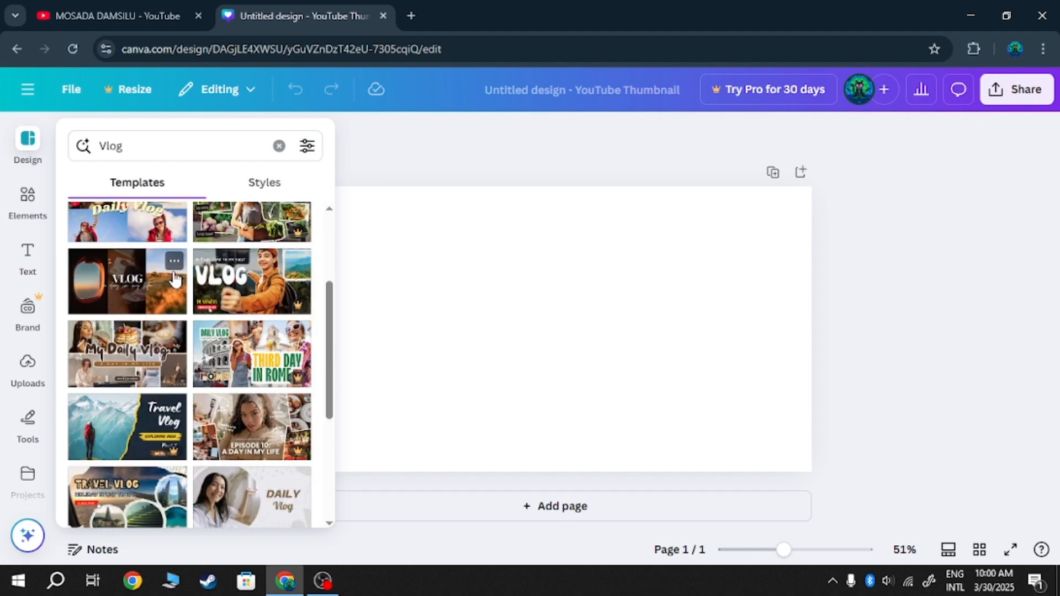
{"action": "scroll", "coordinate": [232, 365], "scroll_direction": "down", "scroll_amount": 1}
{"action": "scroll", "coordinate": [244, 406], "scroll_direction": "down", "scroll_amount": 1}
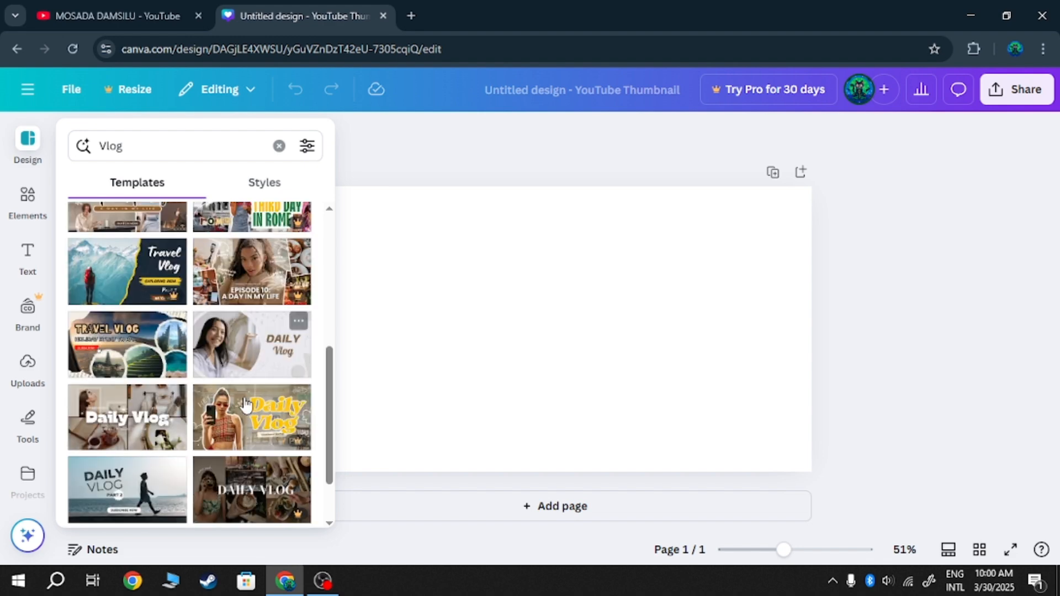
{"action": "scroll", "coordinate": [246, 405], "scroll_direction": "down", "scroll_amount": 1}
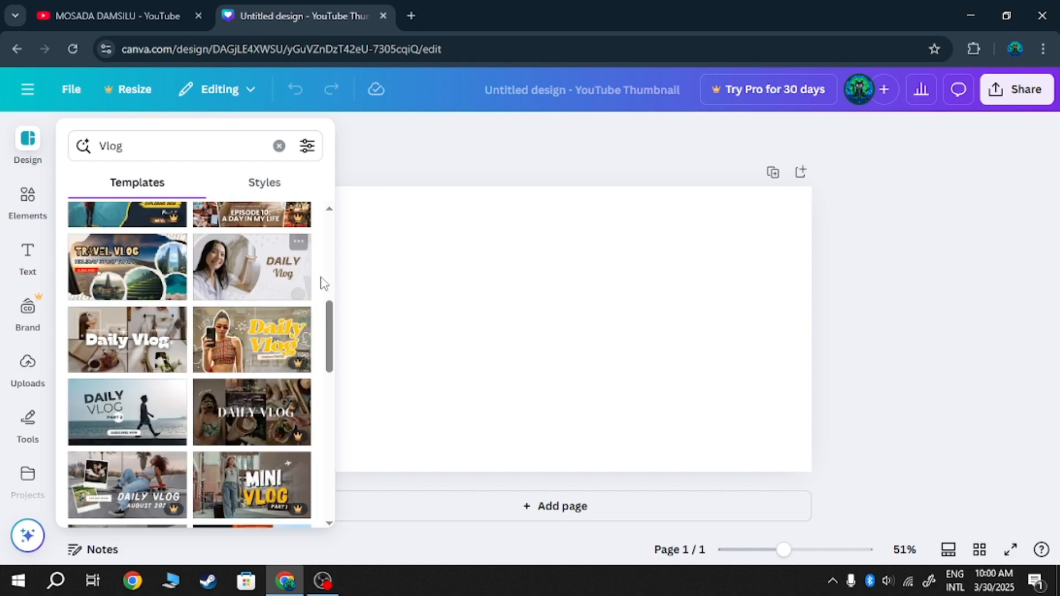
{"action": "scroll", "coordinate": [320, 284], "scroll_direction": "up", "scroll_amount": 1}
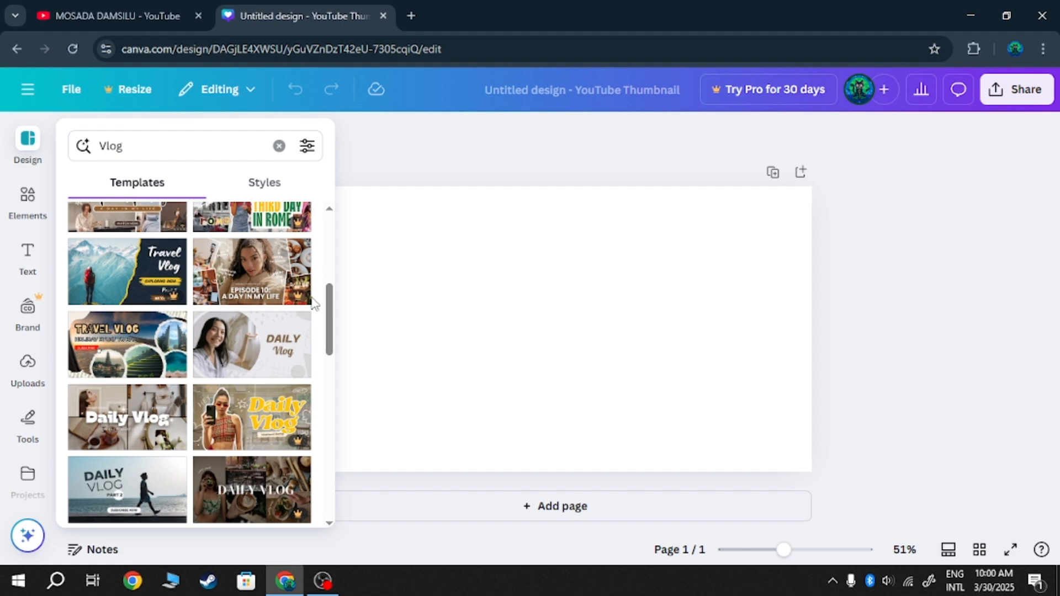
{"action": "scroll", "coordinate": [309, 349], "scroll_direction": "up", "scroll_amount": 2}
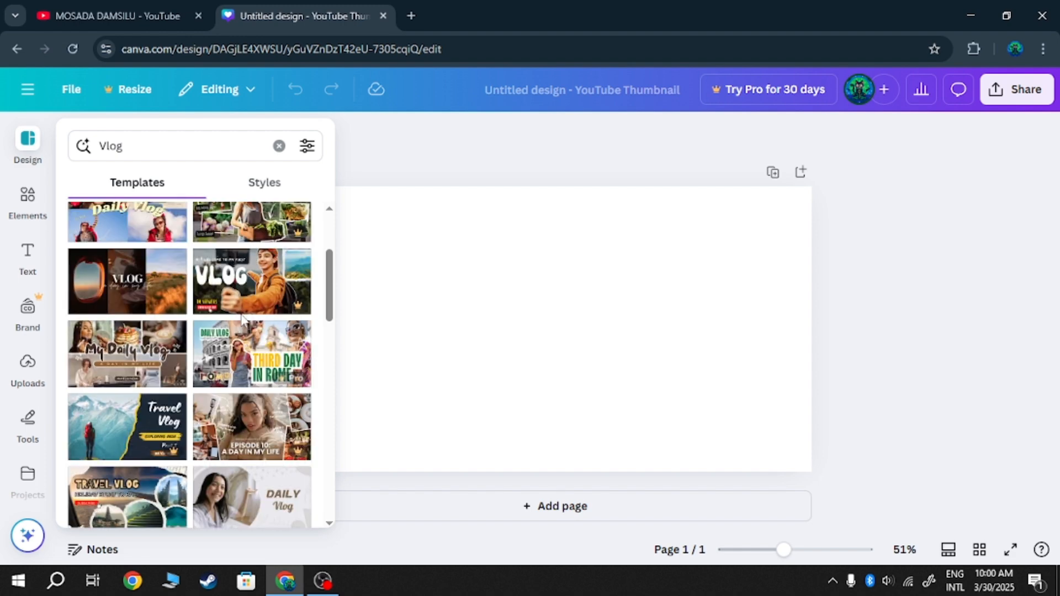
{"action": "left_click", "coordinate": [142, 284]}
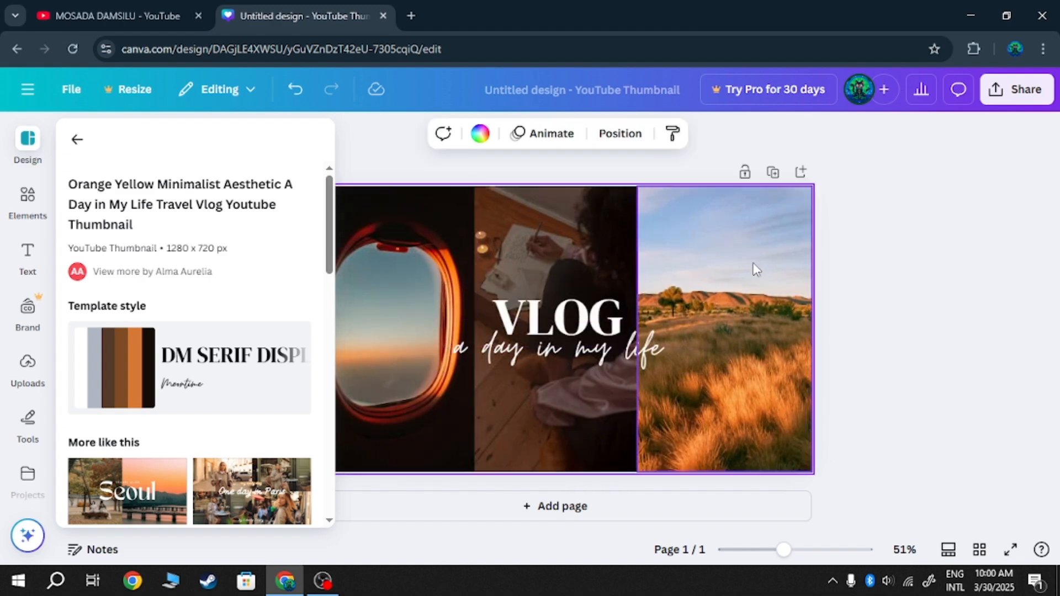
Delete the "VLOG" title and the "a day in my life" text from the thumbnail.
{"action": "left_click", "coordinate": [621, 327]}
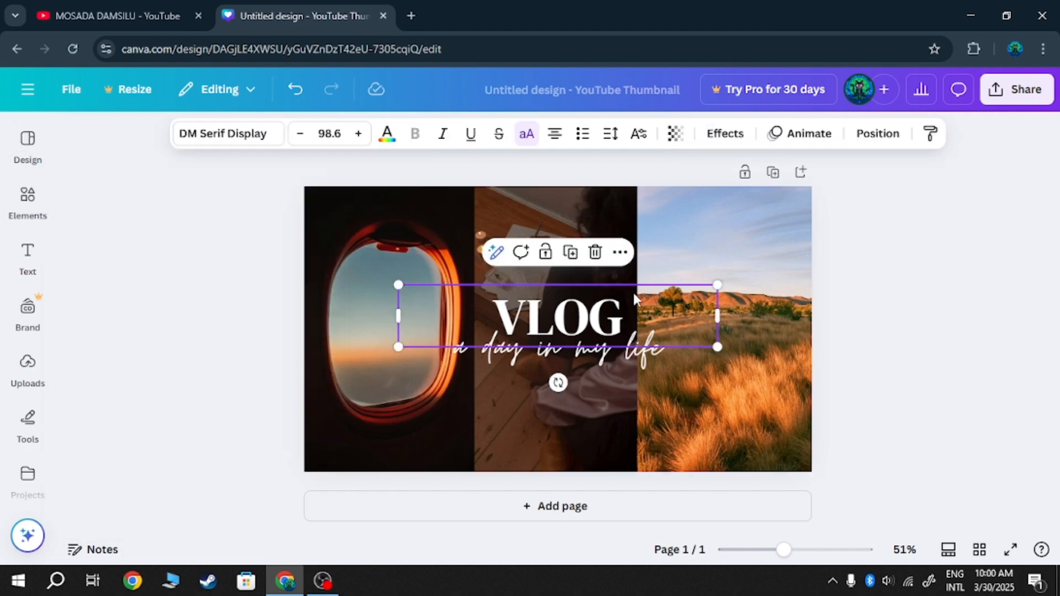
{"action": "left_click", "coordinate": [595, 251]}
{"action": "left_click", "coordinate": [559, 358]}
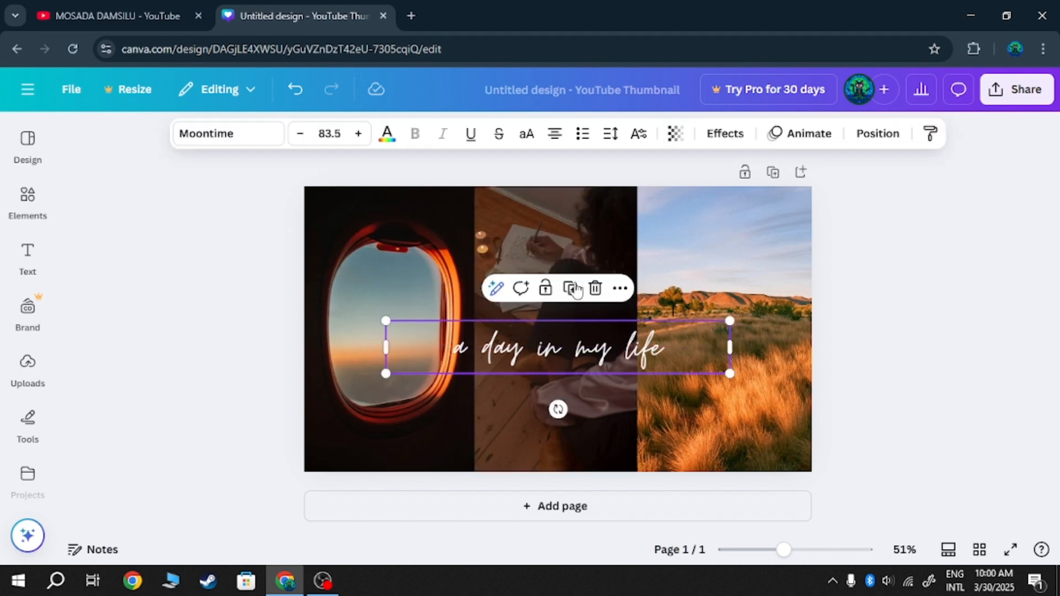
{"action": "left_click", "coordinate": [596, 291]}
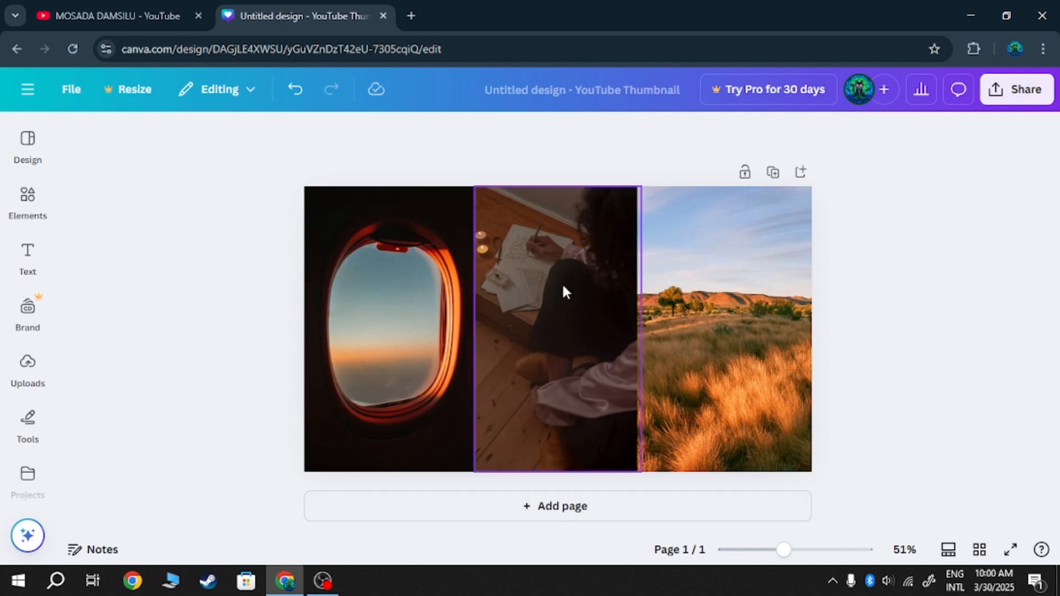
Review the applied template's details and look through the available shapes, graphics and AI image options in the elements library.
{"action": "left_click", "coordinate": [30, 145]}
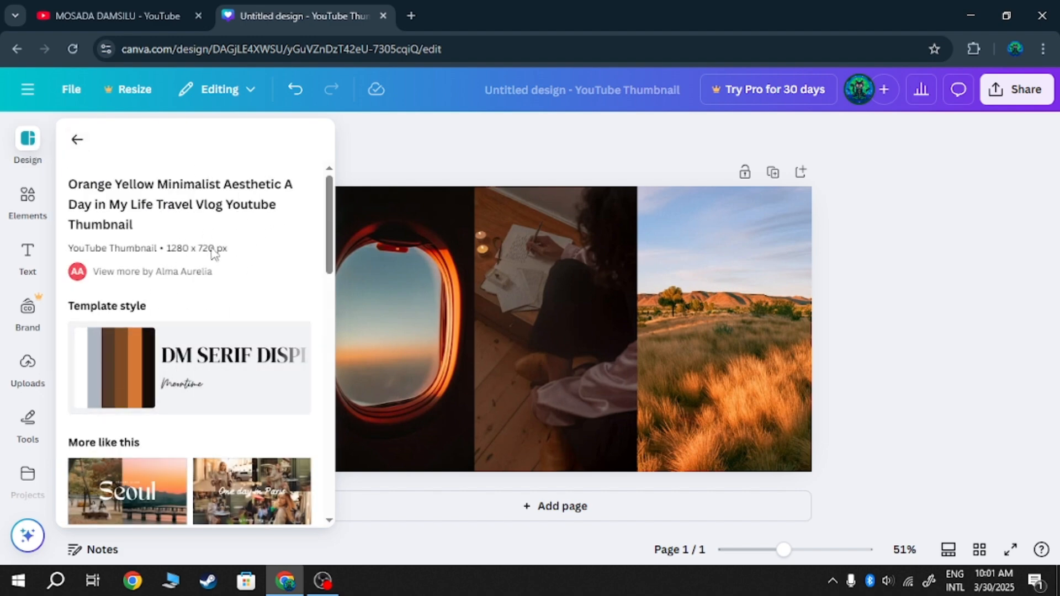
{"action": "left_click", "coordinate": [28, 209]}
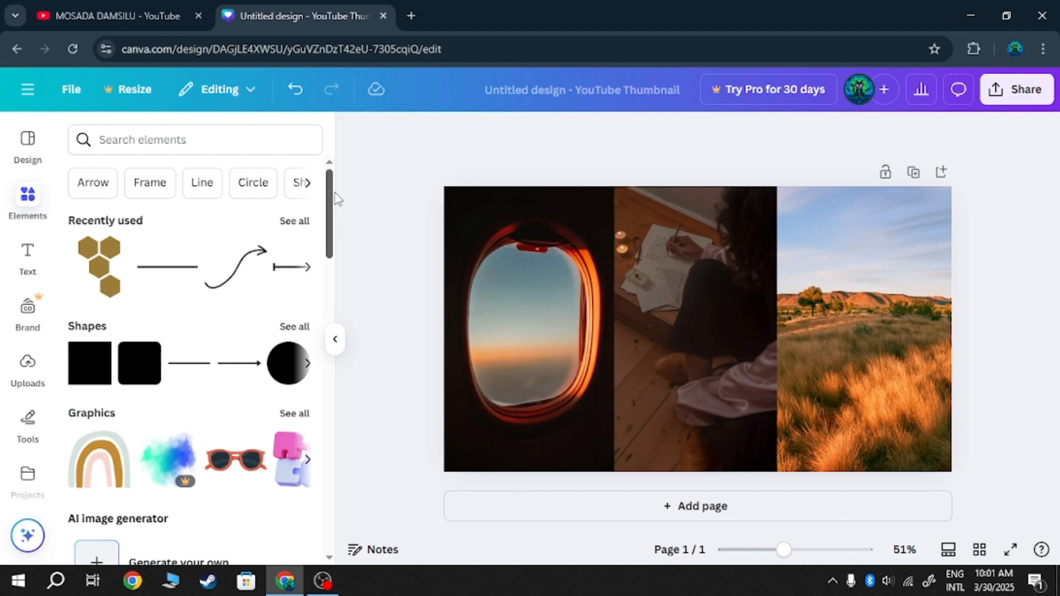
{"action": "scroll", "coordinate": [264, 237], "scroll_direction": "down", "scroll_amount": 3}
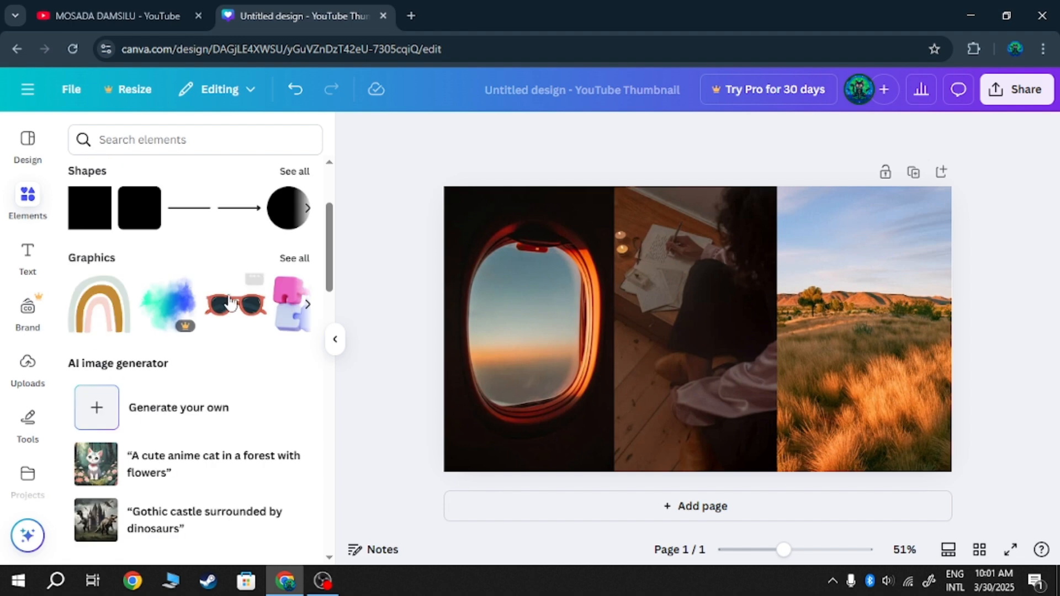
{"action": "scroll", "coordinate": [133, 305], "scroll_direction": "up", "scroll_amount": 3}
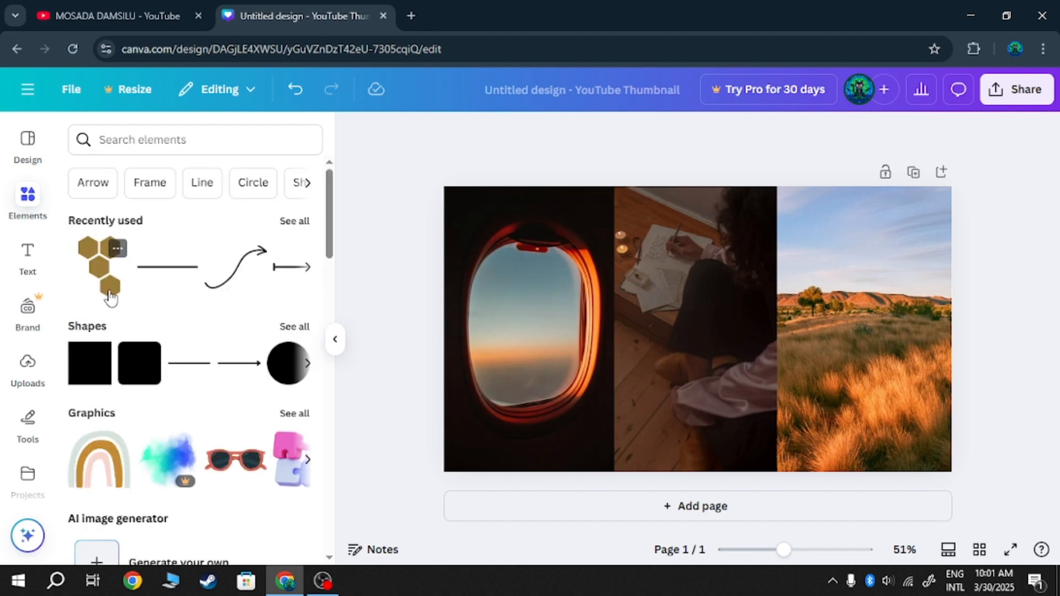
Add the recently used gold hexagon graphic, move it between the middle and right photos, and delete it.
{"action": "left_click", "coordinate": [110, 297]}
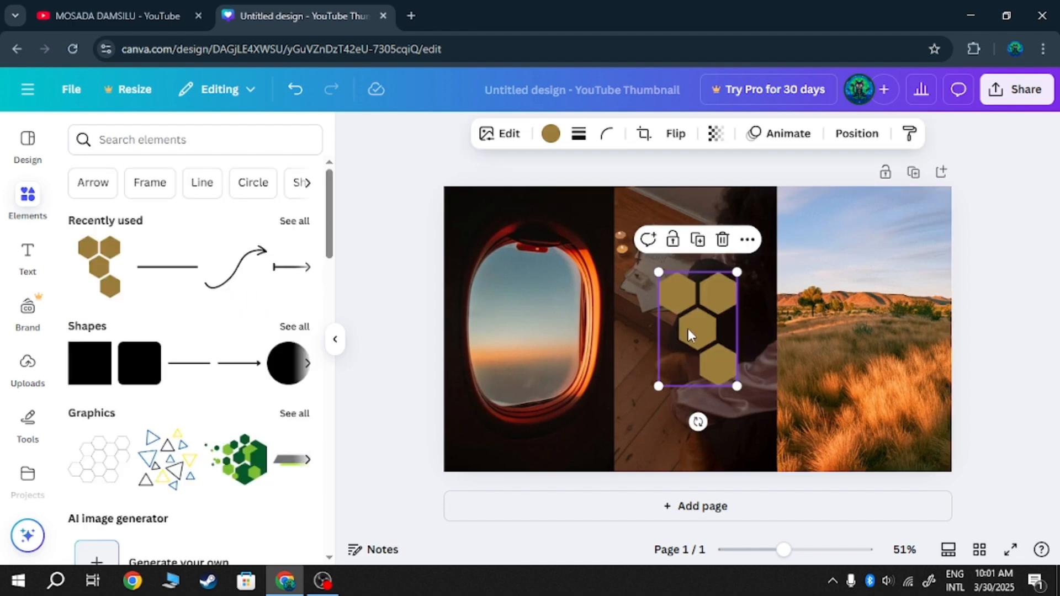
{"action": "left_click_drag", "start_coordinate": [688, 334], "coordinate": [793, 197]}
{"action": "left_click_drag", "start_coordinate": [837, 239], "coordinate": [765, 306]}
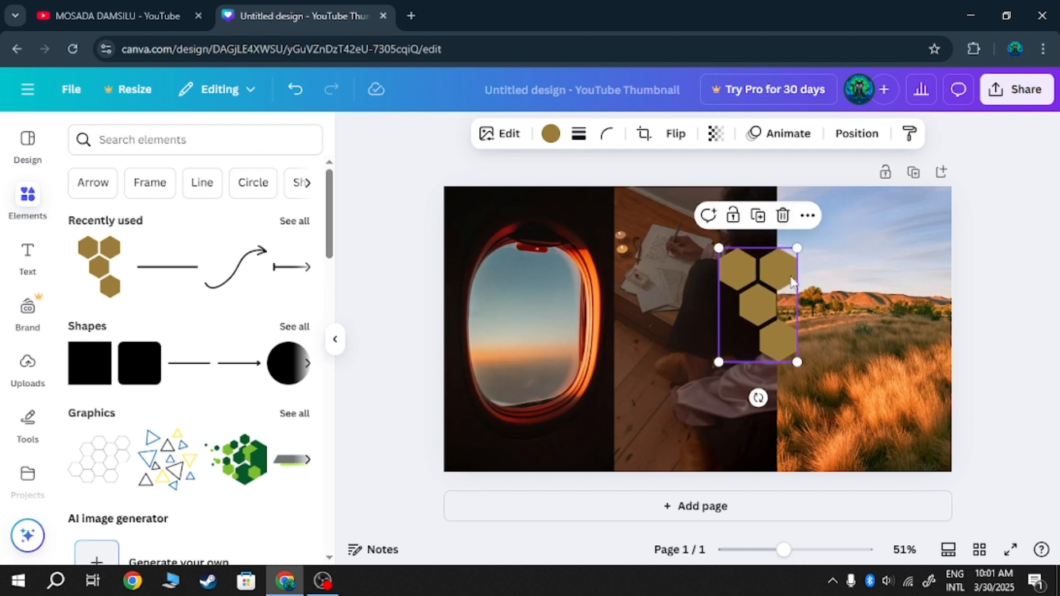
{"action": "left_click", "coordinate": [781, 219]}
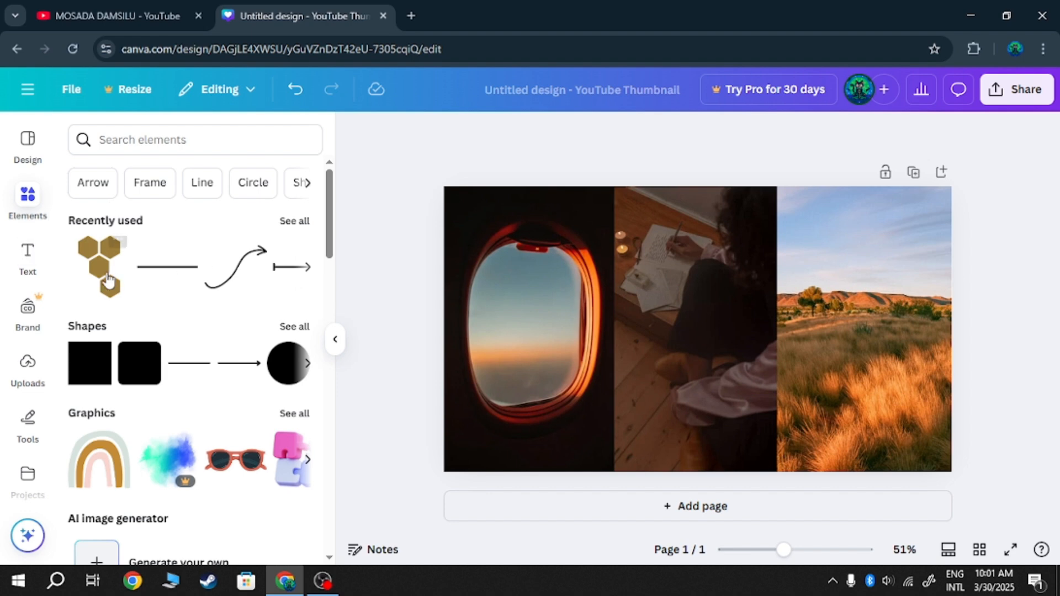
Add a new text box to the thumbnail and move it slightly higher over the middle photo.
{"action": "left_click", "coordinate": [29, 253]}
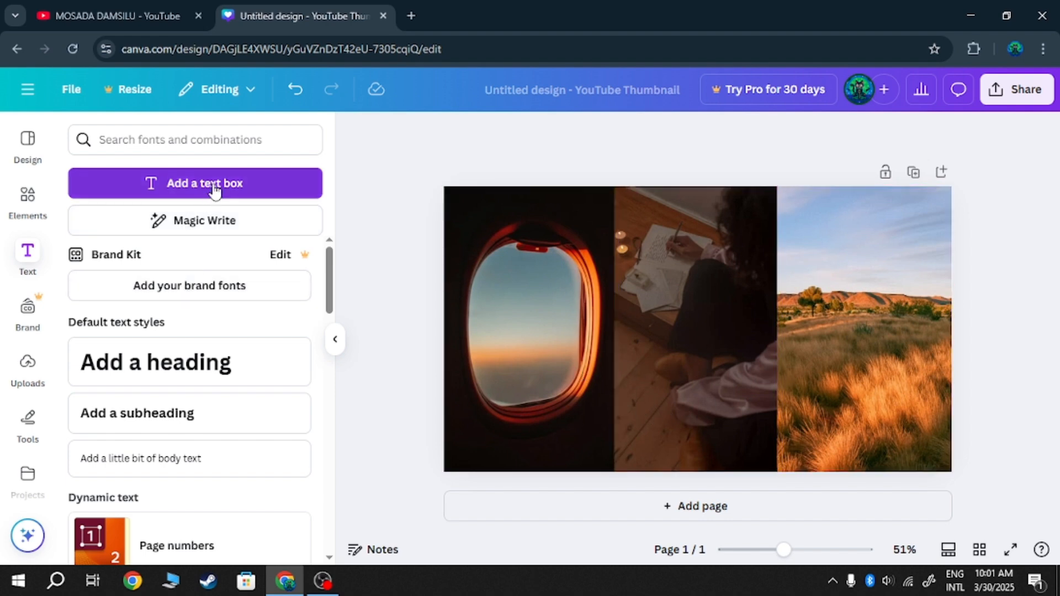
{"action": "left_click", "coordinate": [265, 190]}
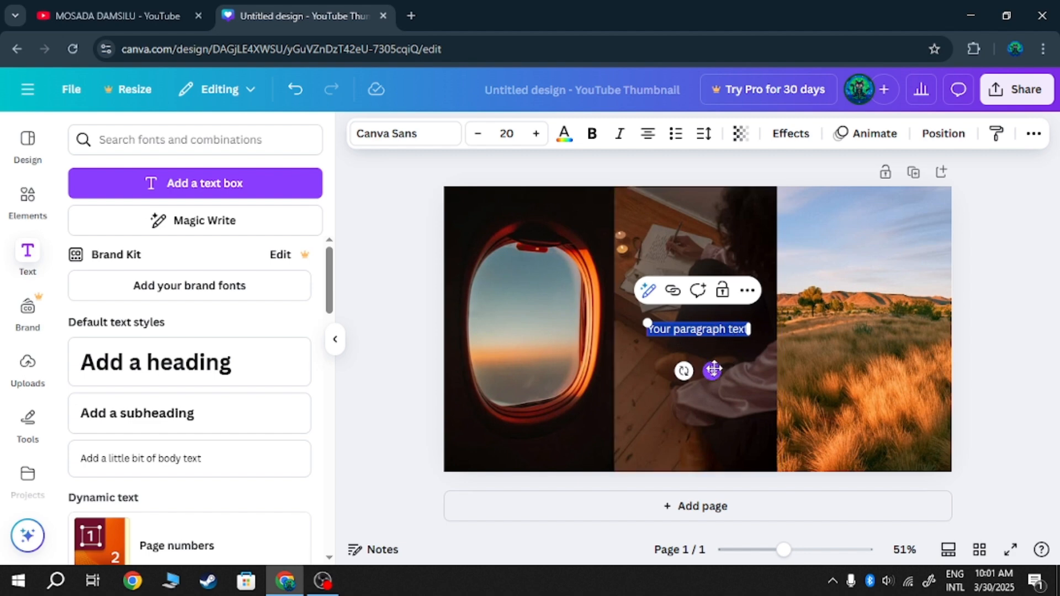
{"action": "left_click_drag", "start_coordinate": [715, 370], "coordinate": [732, 334]}
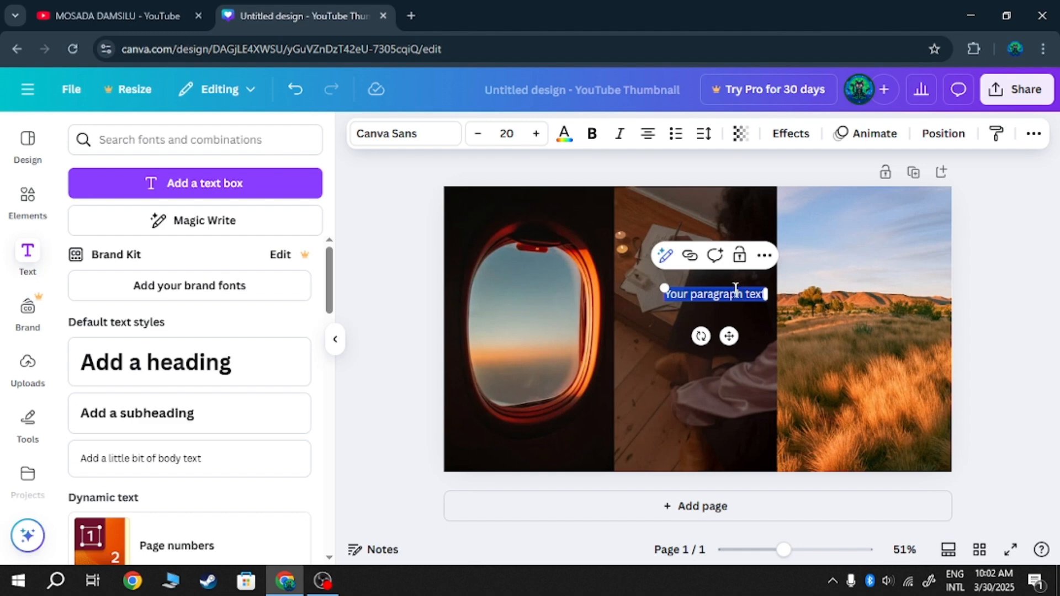
Replace the placeholder paragraph text in the new text box with "mosada".
{"action": "left_click", "coordinate": [751, 297]}
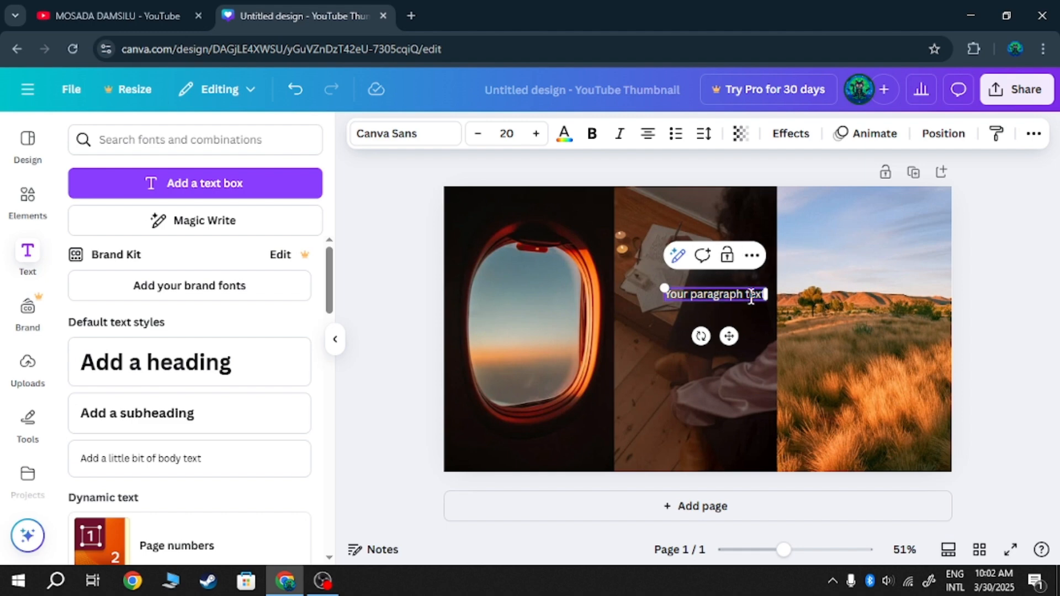
{"action": "key", "text": "BackSpace"}
{"action": "key", "text": "BackSpace"}
{"action": "key", "text": "BackSpace"}
{"action": "key", "text": "BackSpace"}
{"action": "key", "text": "BackSpace"}
{"action": "key", "text": "BackSpace"}
{"action": "key", "text": "BackSpace"}
{"action": "key", "text": "BackSpace"}
{"action": "key", "text": "BackSpace"}
{"action": "key", "text": "BackSpace"}
{"action": "key", "text": "BackSpace"}
{"action": "key", "text": "BackSpace"}
{"action": "key", "text": "BackSpace"}
{"action": "key", "text": "BackSpace"}
{"action": "key", "text": "BackSpace"}
{"action": "key", "text": "BackSpace"}
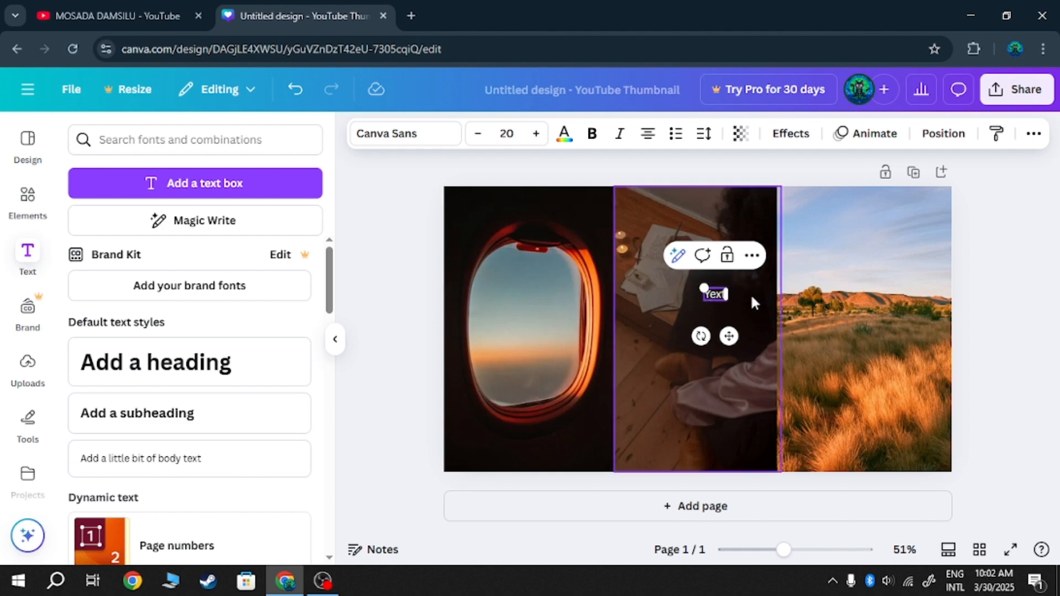
{"action": "key", "text": "BackSpace"}
{"action": "key", "text": "BackSpace"}
{"action": "key", "text": "BackSpace"}
{"action": "key", "text": "BackSpace"}
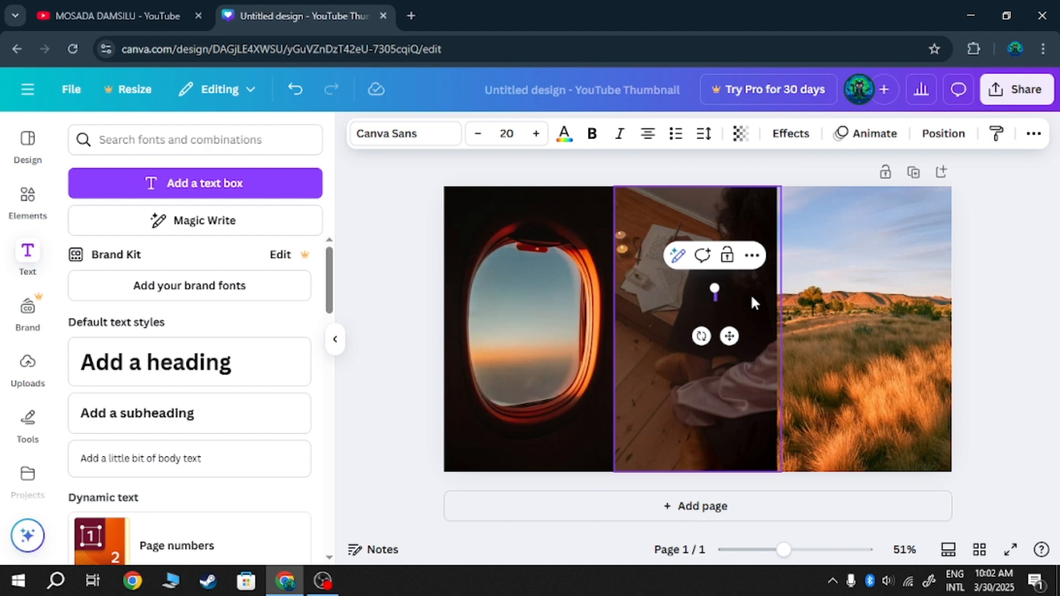
{"action": "type", "text": "mosada"}
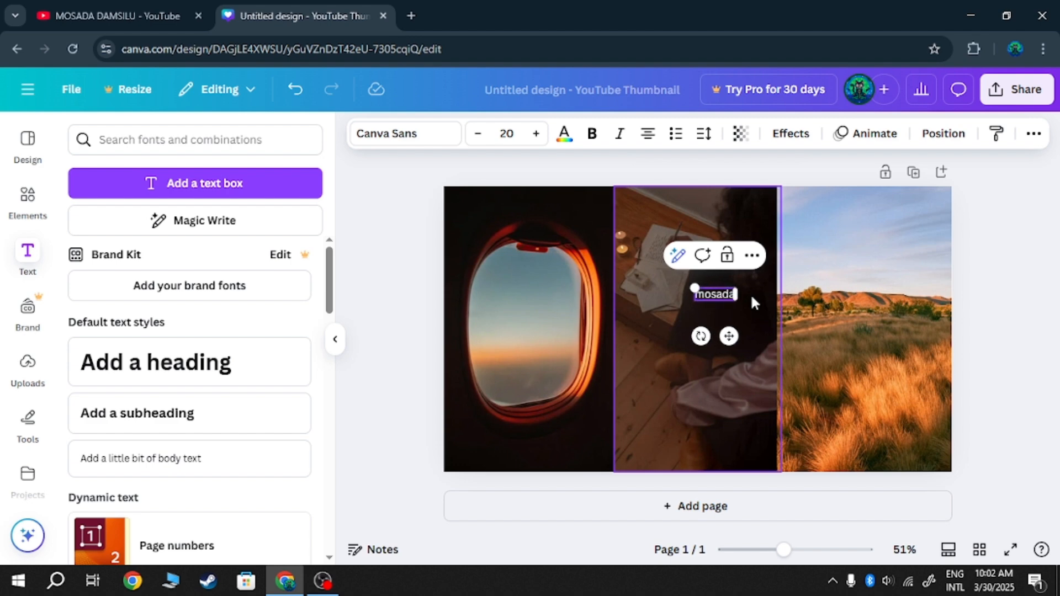
Widen the "mosada" text box across the middle and right photos and scale its text to size 32.
{"action": "key", "text": "ctrl+a"}
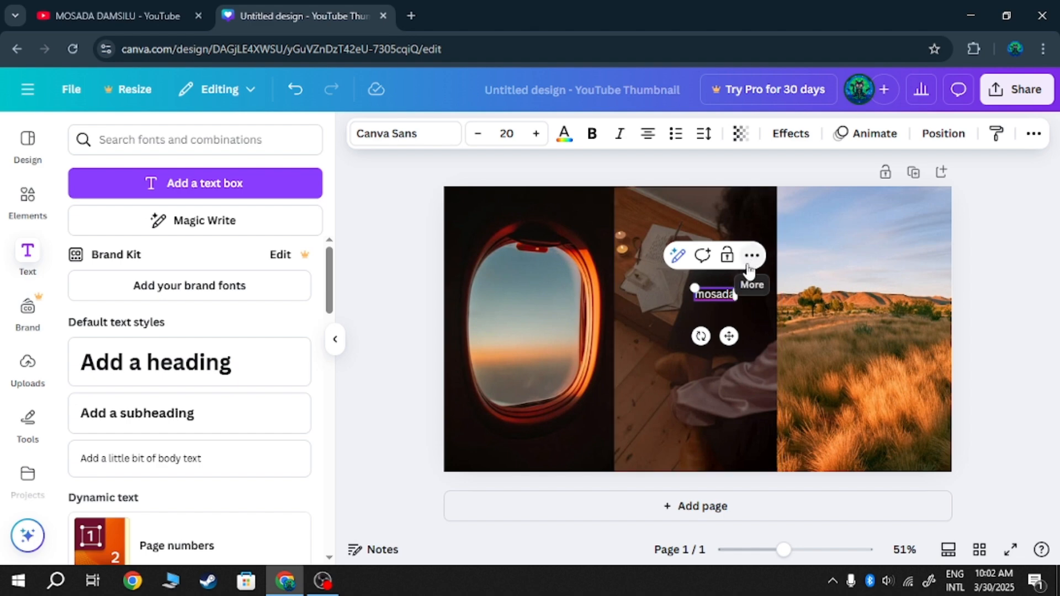
{"action": "left_click_drag", "start_coordinate": [754, 297], "coordinate": [850, 298]}
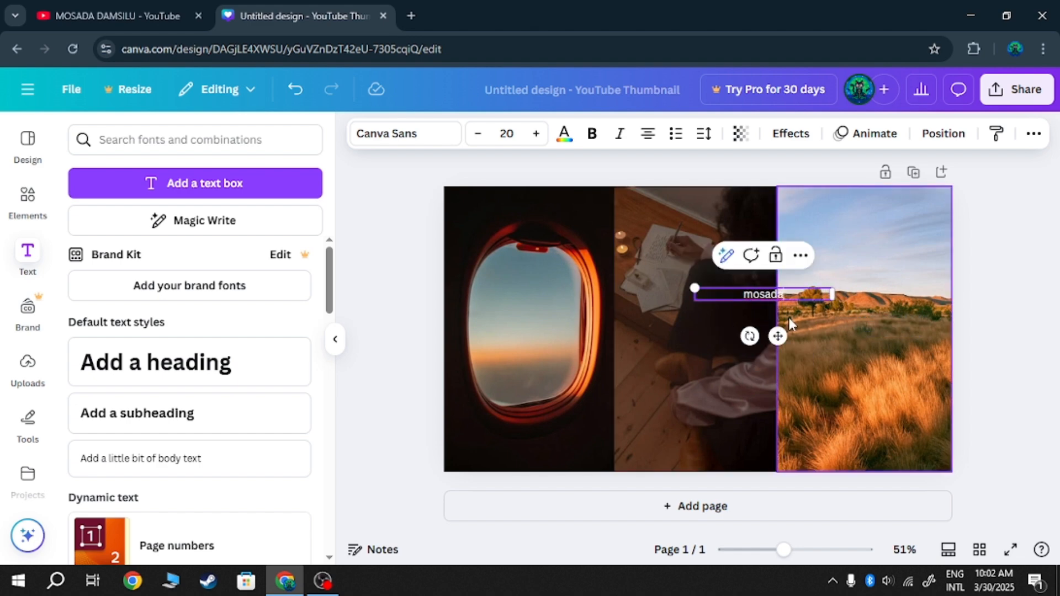
{"action": "left_click_drag", "start_coordinate": [749, 335], "coordinate": [754, 395]}
{"action": "left_click_drag", "start_coordinate": [835, 288], "coordinate": [1001, 184]}
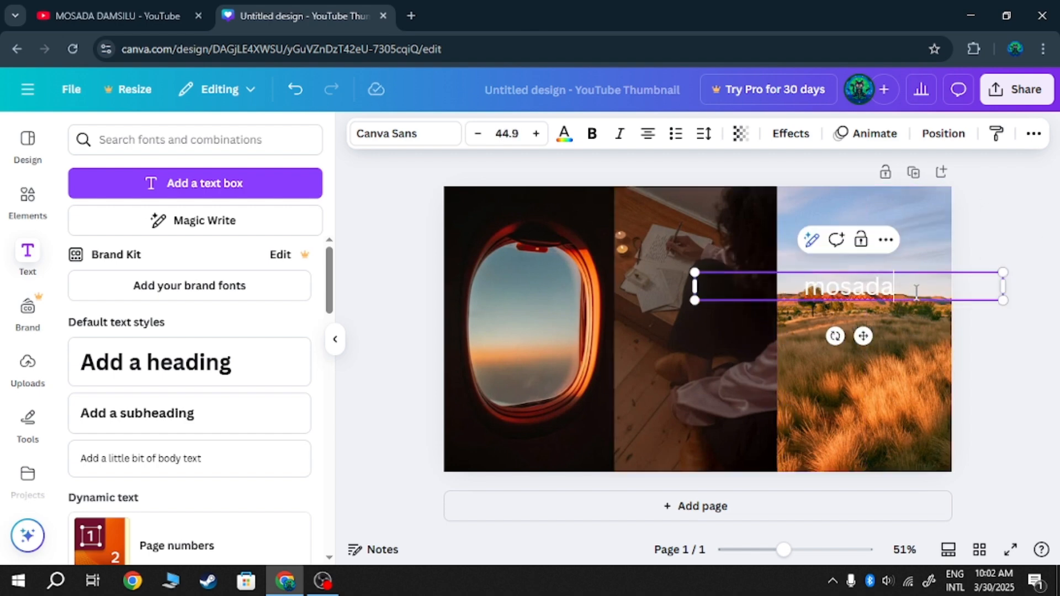
{"action": "double_click", "coordinate": [909, 296]}
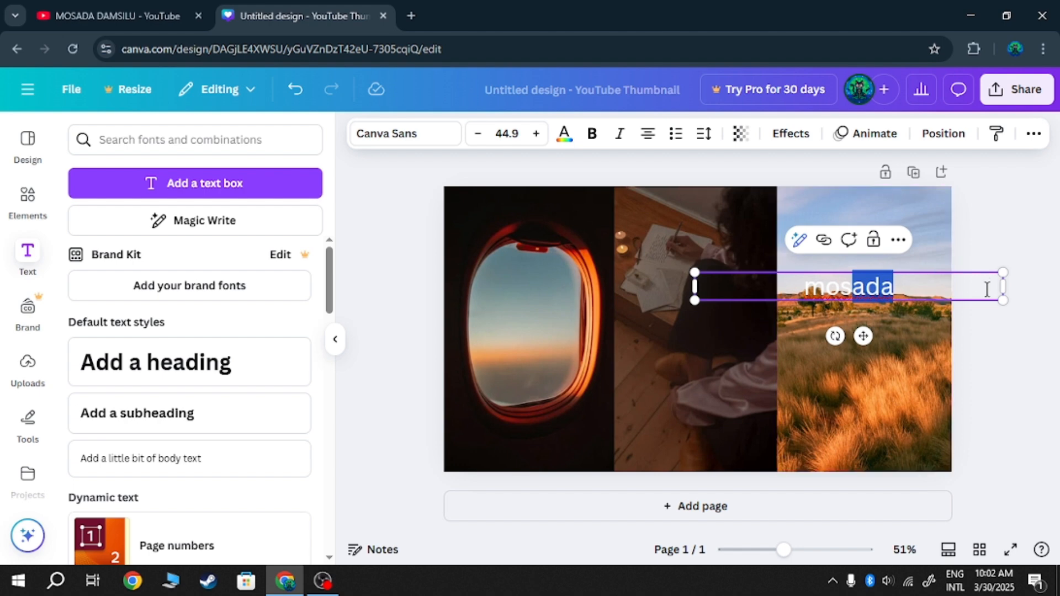
{"action": "left_click_drag", "start_coordinate": [1002, 300], "coordinate": [914, 307]}
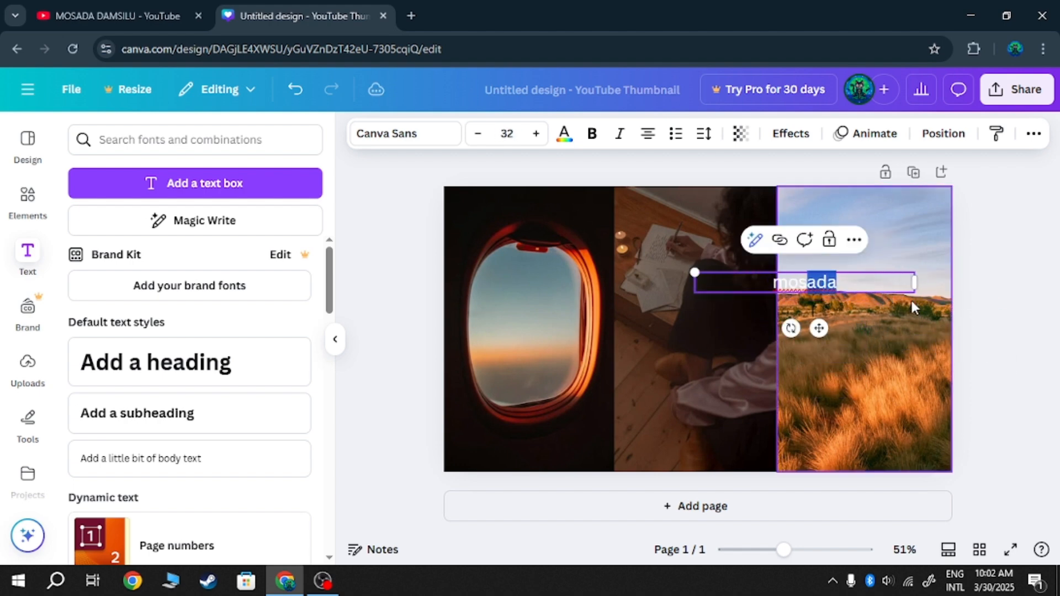
Examine the additional options for the "mosada" text, such as copying, layering, alignment, linking, locking and translation.
{"action": "left_click", "coordinate": [854, 241]}
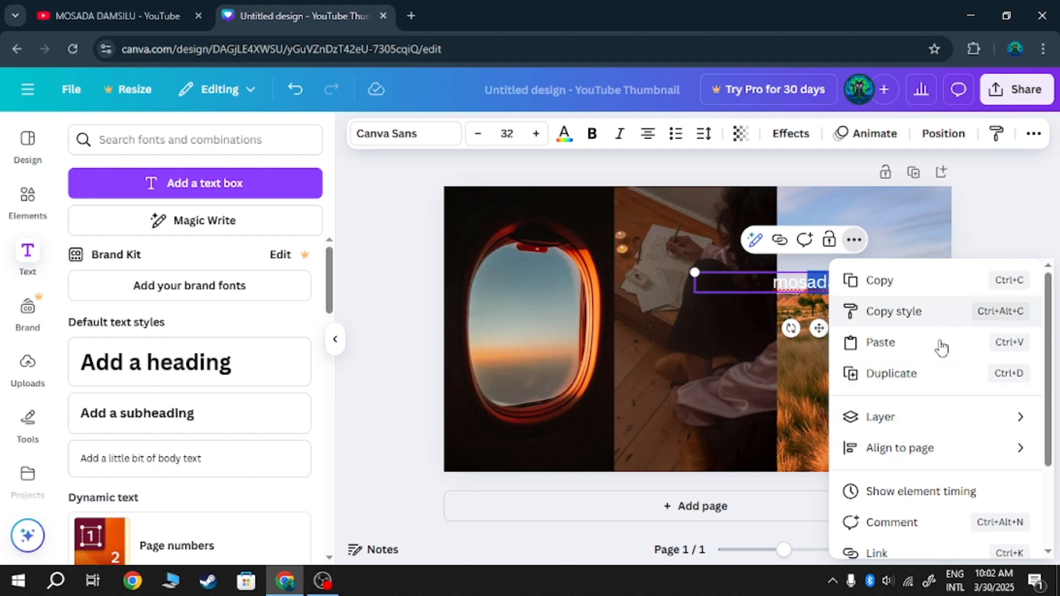
{"action": "scroll", "coordinate": [939, 350], "scroll_direction": "down", "scroll_amount": 2}
{"action": "scroll", "coordinate": [937, 457], "scroll_direction": "up", "scroll_amount": 2}
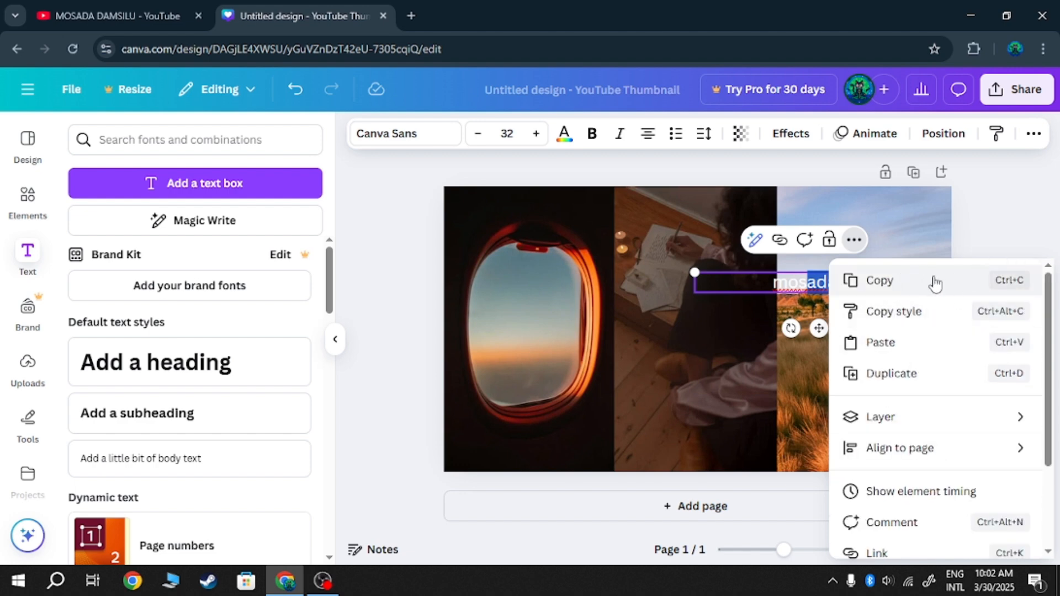
{"action": "scroll", "coordinate": [934, 329], "scroll_direction": "down", "scroll_amount": 2}
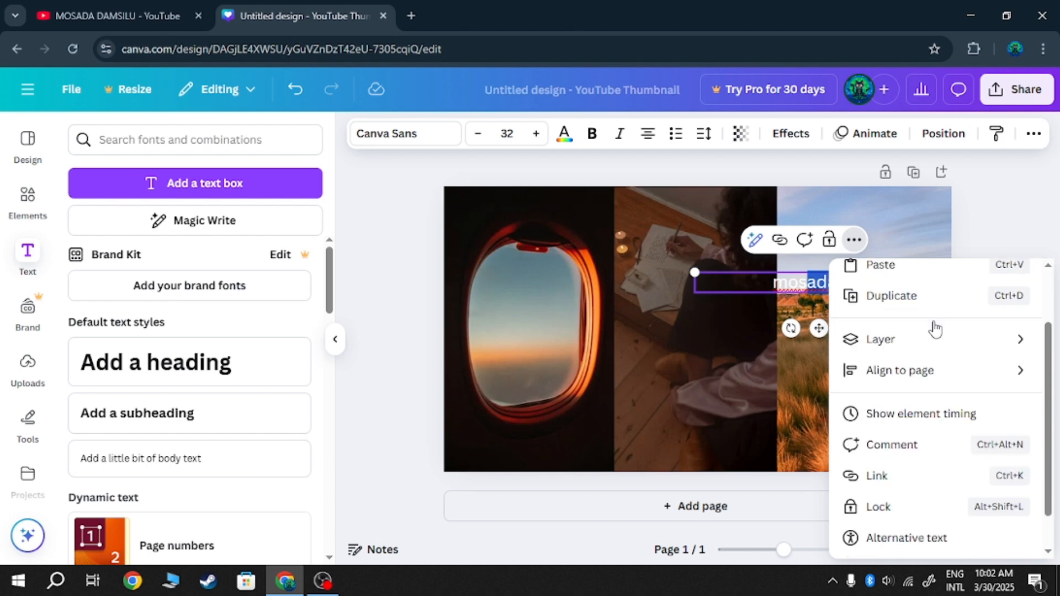
{"action": "scroll", "coordinate": [932, 318], "scroll_direction": "up", "scroll_amount": 2}
{"action": "scroll", "coordinate": [910, 352], "scroll_direction": "down", "scroll_amount": 2}
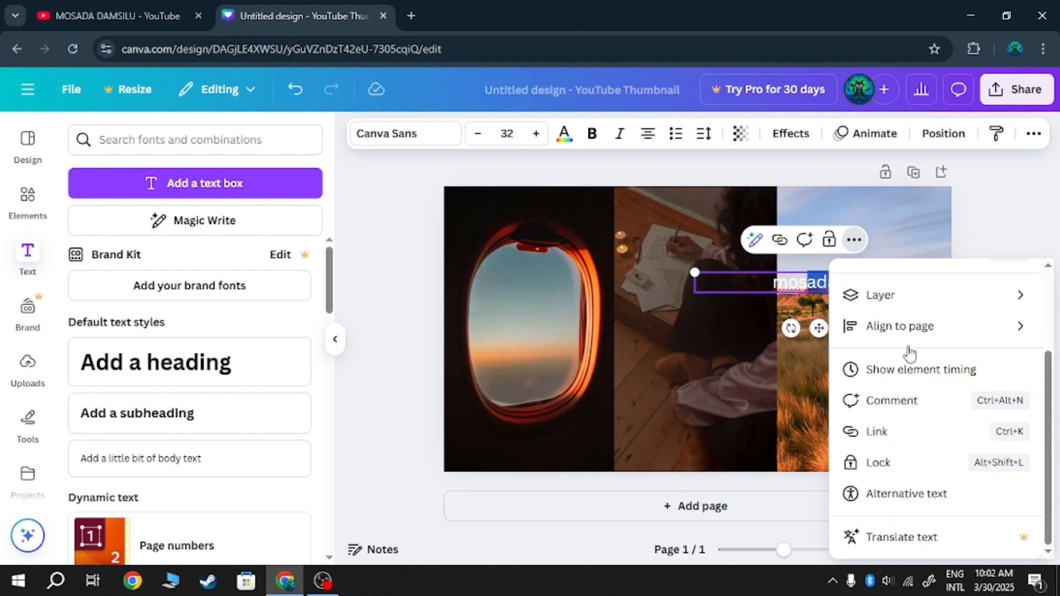
{"action": "left_click", "coordinate": [1015, 195]}
Delete the "mosada" text from the thumbnail.
{"action": "right_click", "coordinate": [817, 290]}
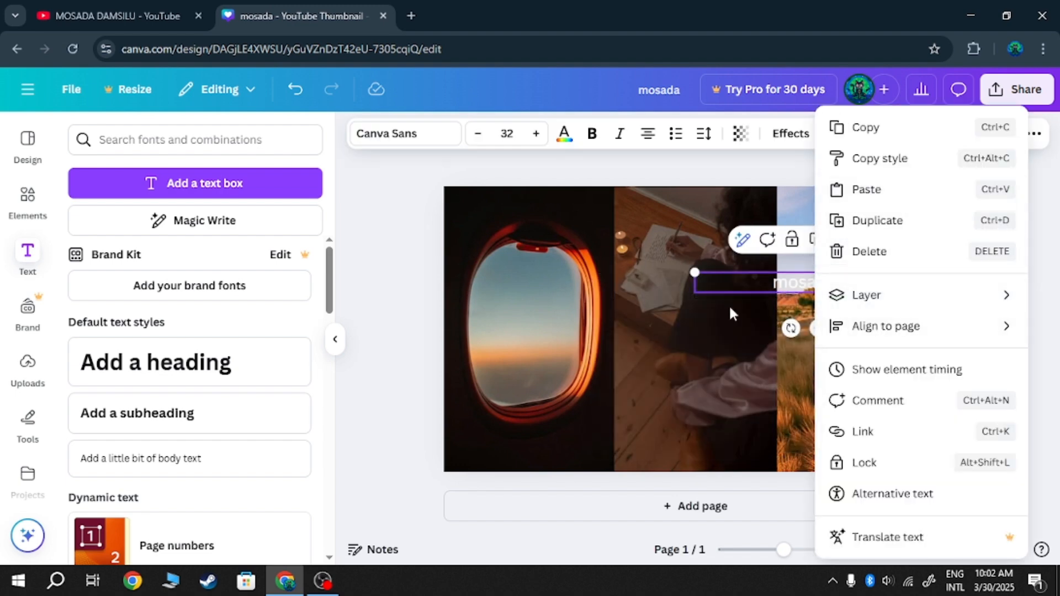
{"action": "left_click", "coordinate": [686, 238]}
{"action": "left_click", "coordinate": [841, 238]}
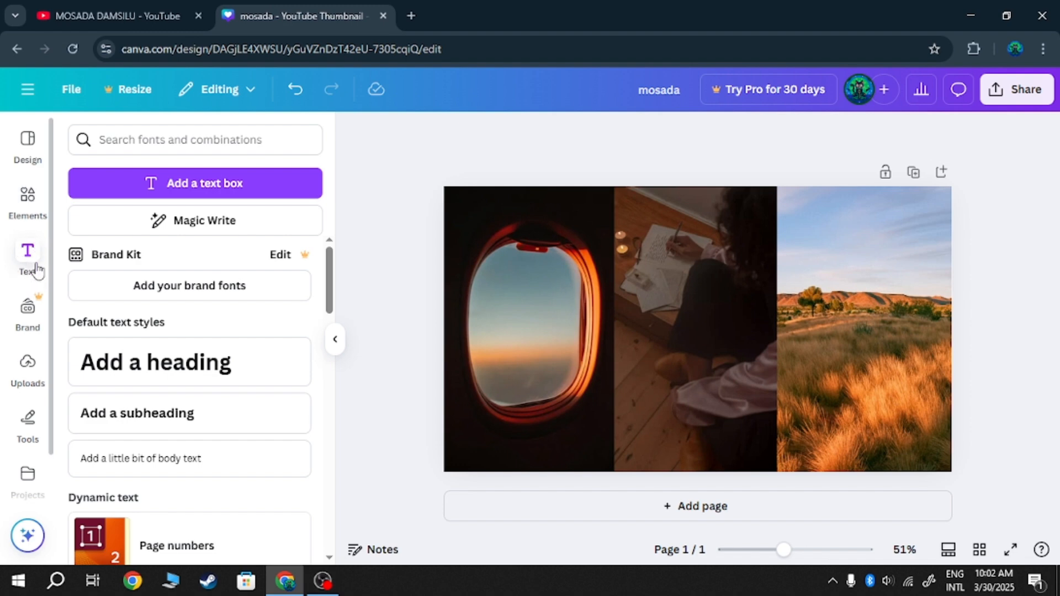
Look through the brand templates and the Brand Kit options for logos, colours and fonts.
{"action": "left_click", "coordinate": [36, 326]}
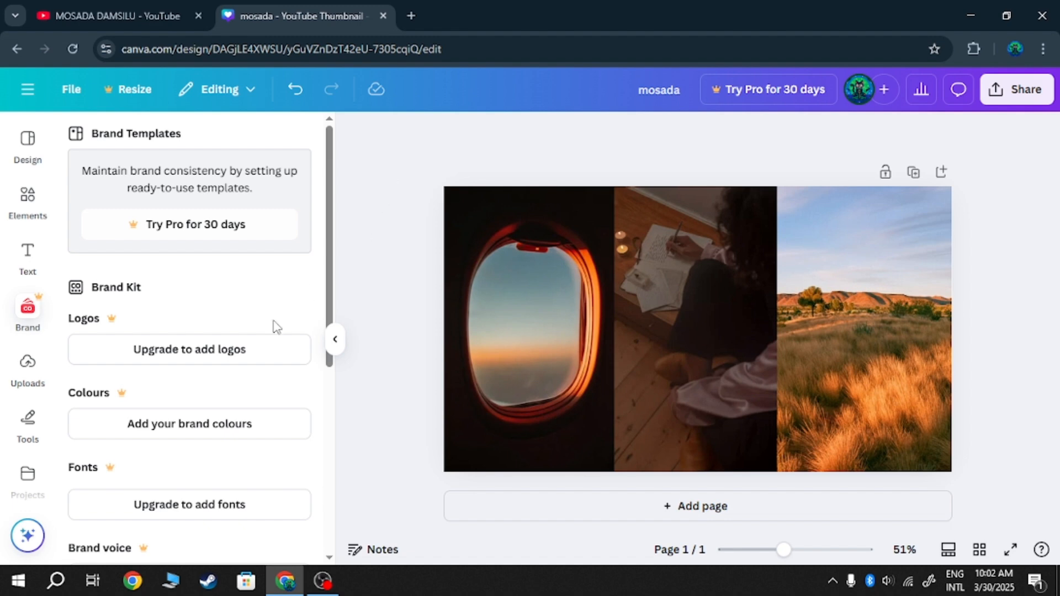
{"action": "scroll", "coordinate": [293, 246], "scroll_direction": "down", "scroll_amount": 2}
{"action": "scroll", "coordinate": [296, 248], "scroll_direction": "up", "scroll_amount": 2}
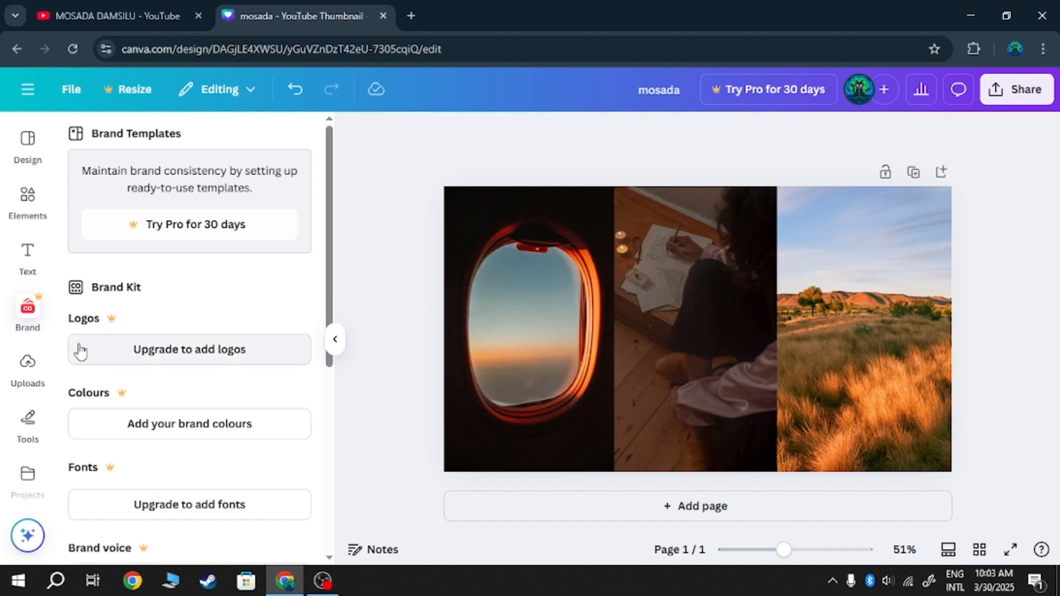
Upload the "you tube logo" image from the Pictures folder to the design's uploads.
{"action": "left_click", "coordinate": [28, 386]}
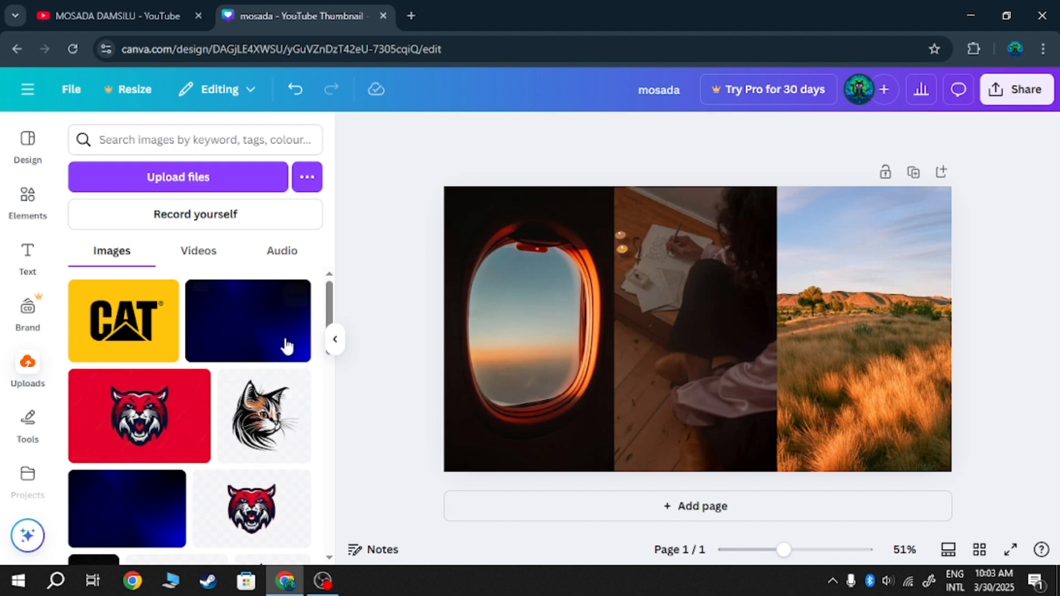
{"action": "left_click", "coordinate": [240, 182]}
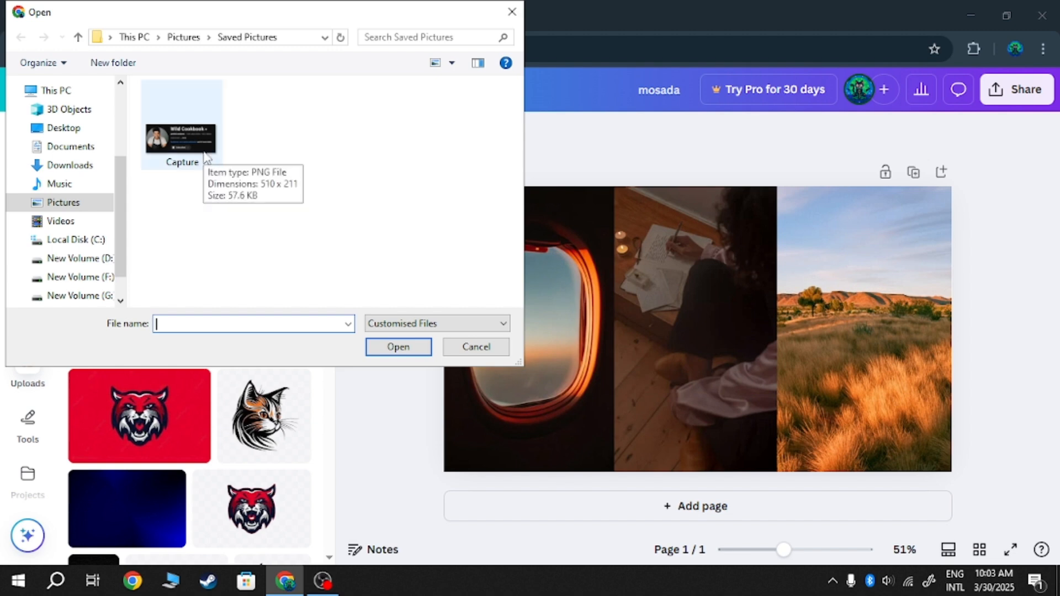
{"action": "left_click", "coordinate": [96, 210]}
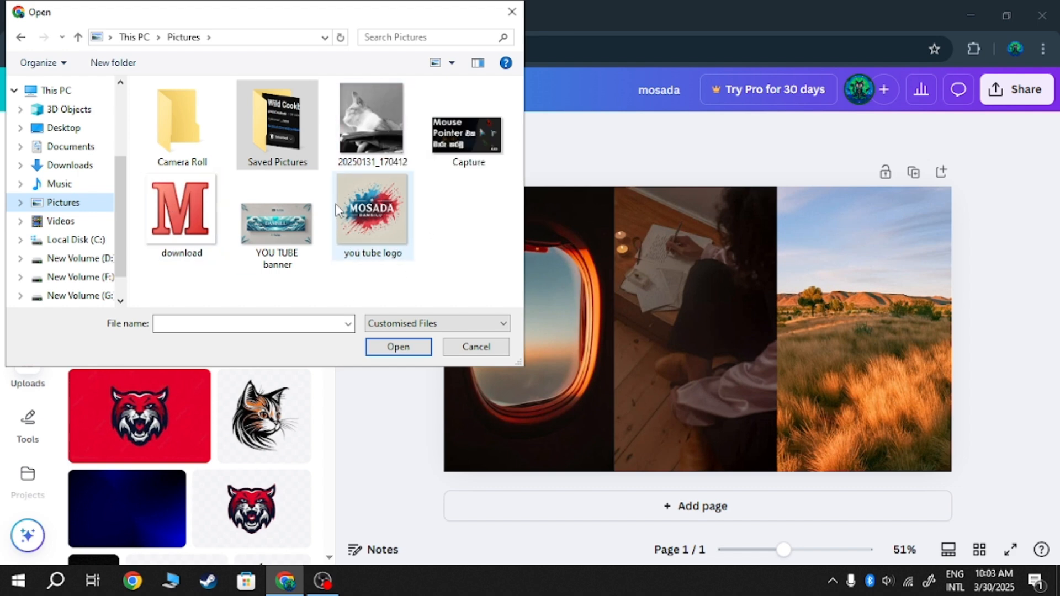
{"action": "left_click", "coordinate": [370, 219]}
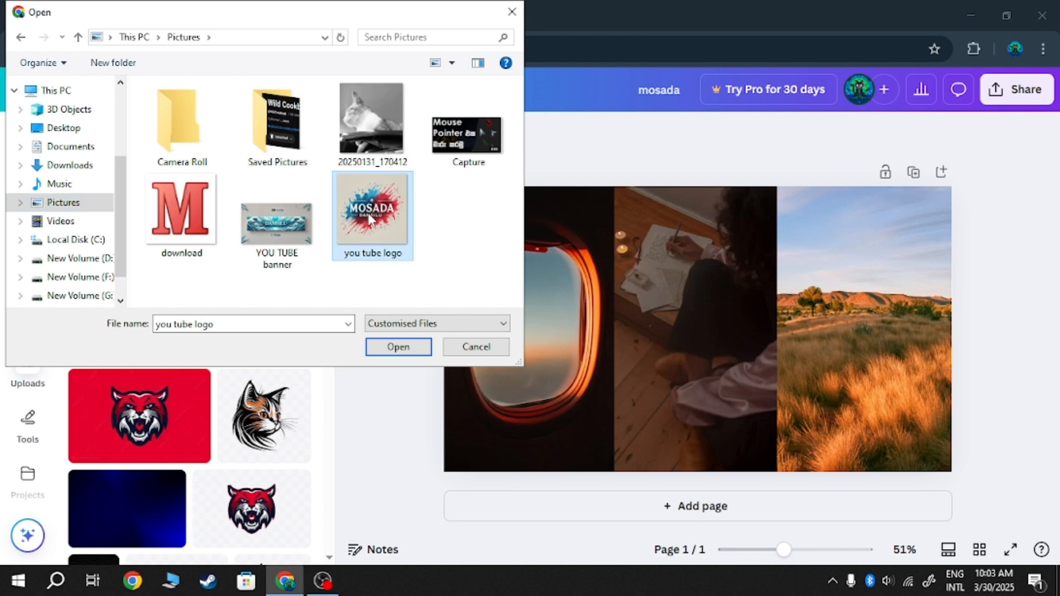
{"action": "left_click", "coordinate": [424, 354]}
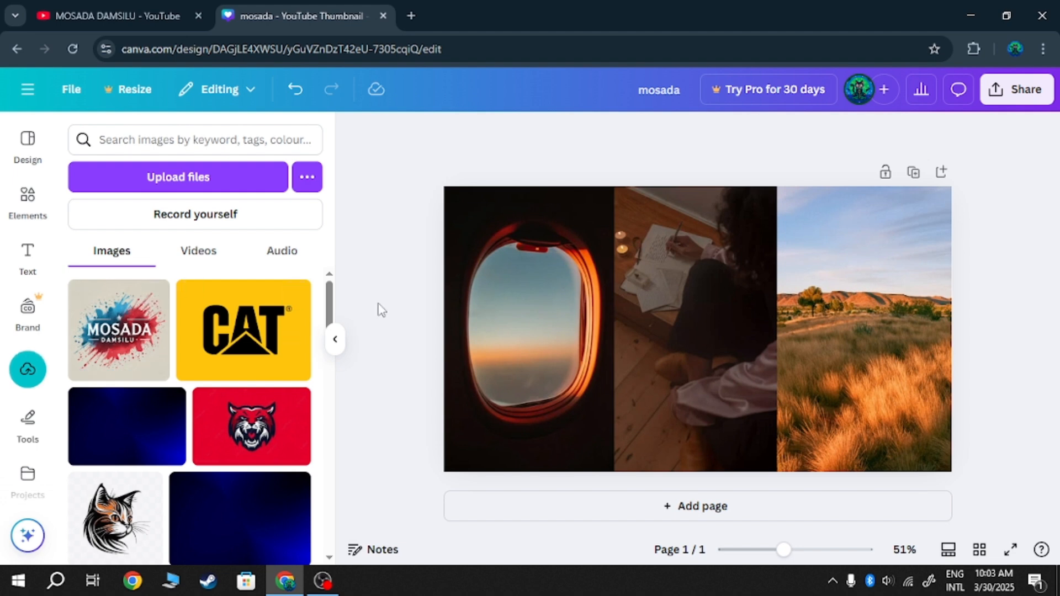
Place the uploaded logo in the right photo's frame and extend it over the middle photo to the window photo's edge.
{"action": "left_click", "coordinate": [126, 353]}
{"action": "left_click_drag", "start_coordinate": [724, 288], "coordinate": [855, 317]}
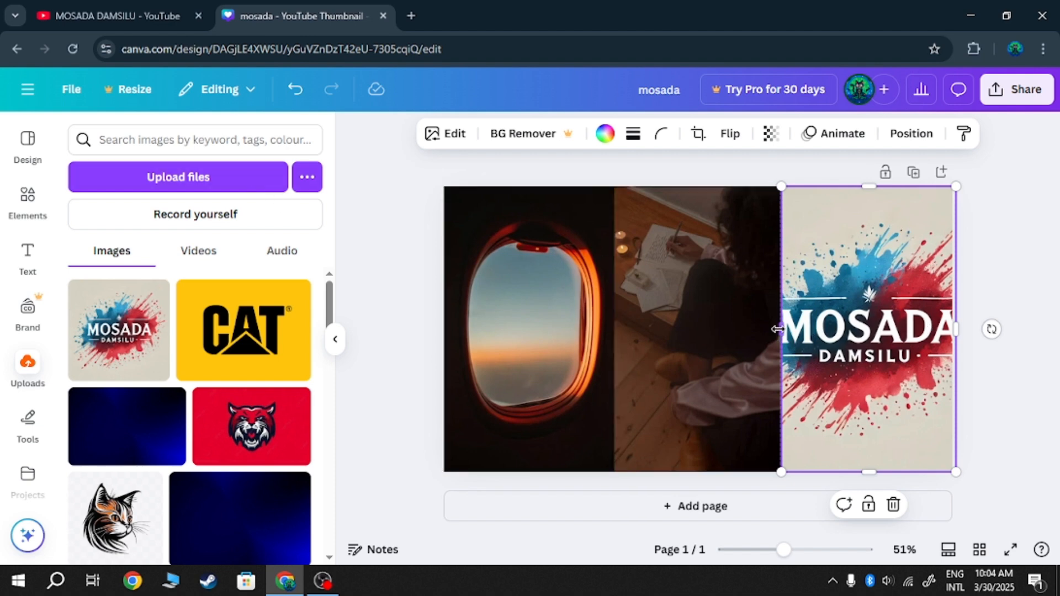
{"action": "left_click_drag", "start_coordinate": [777, 329], "coordinate": [610, 332]}
Send the logo image one layer backward so it sits behind the middle photo.
{"action": "right_click", "coordinate": [740, 286]}
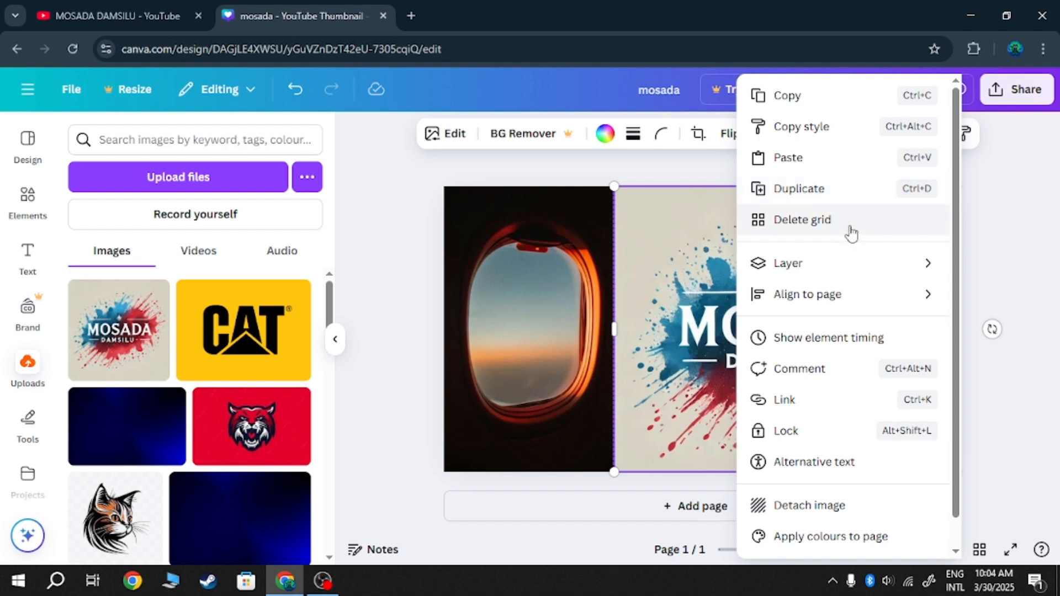
{"action": "mouse_move", "coordinate": [843, 276]}
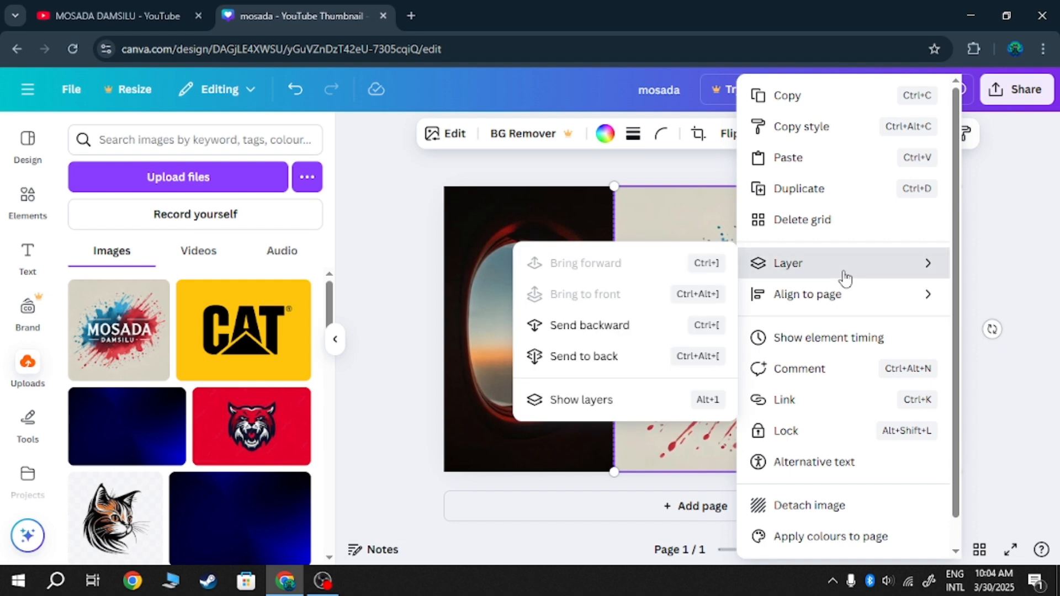
{"action": "left_click", "coordinate": [649, 330]}
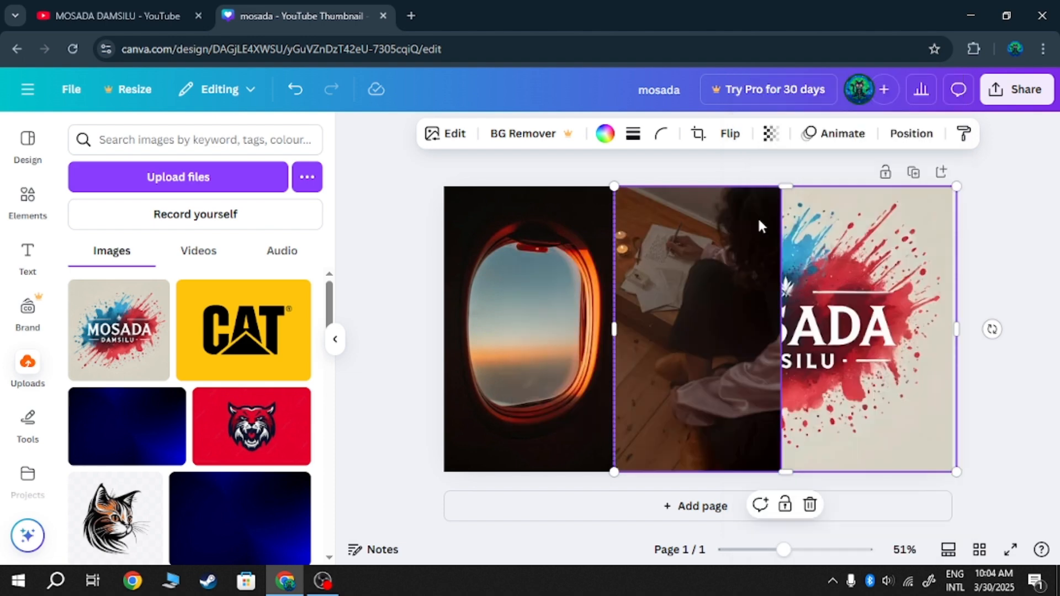
Detach the logo image from its frame and place it back into the empty frame.
{"action": "right_click", "coordinate": [867, 307]}
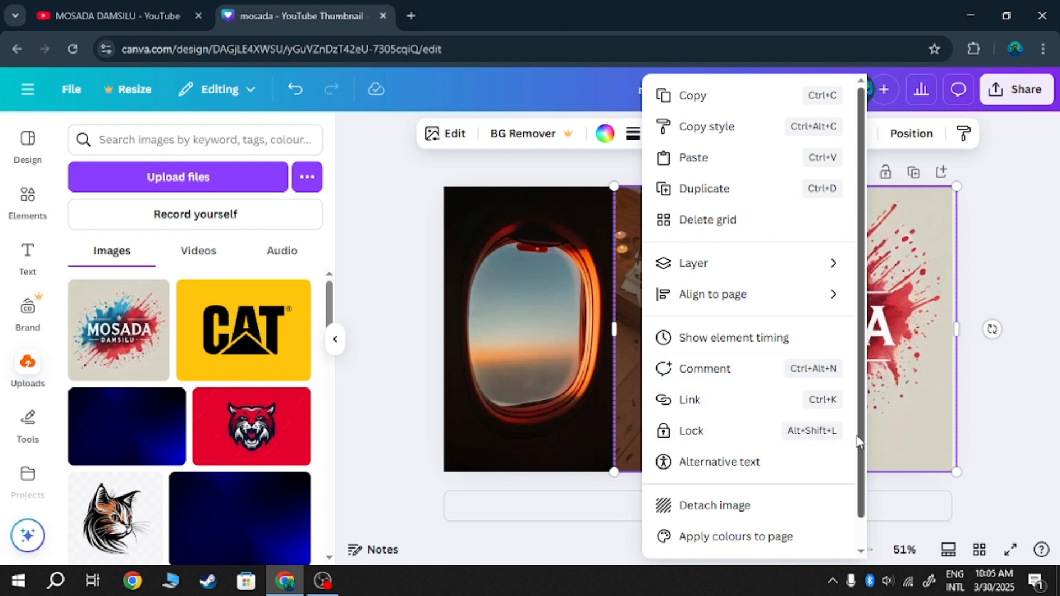
{"action": "left_click", "coordinate": [763, 518]}
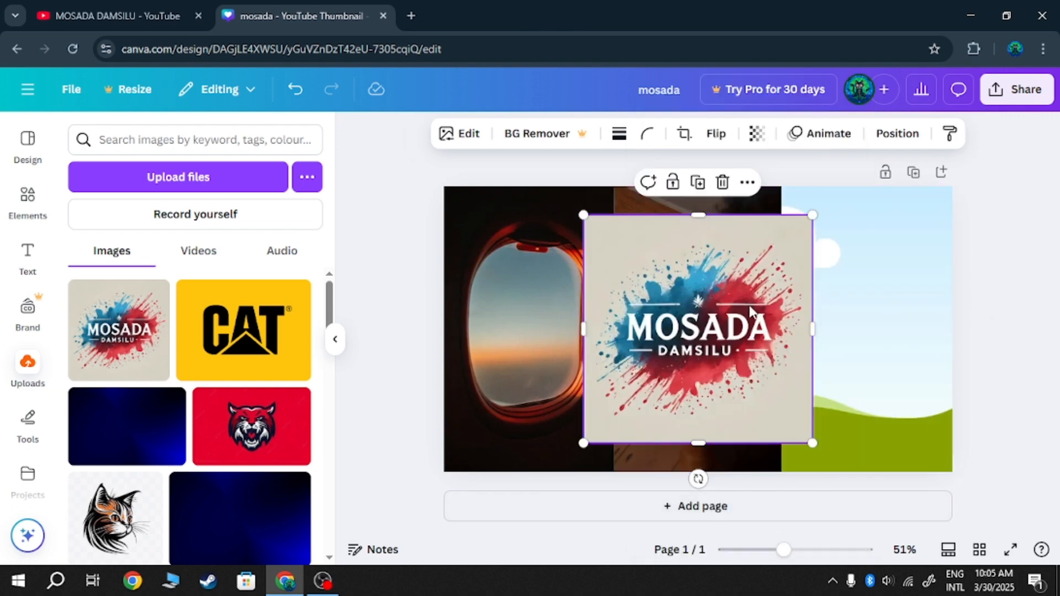
{"action": "left_click_drag", "start_coordinate": [754, 312], "coordinate": [949, 276]}
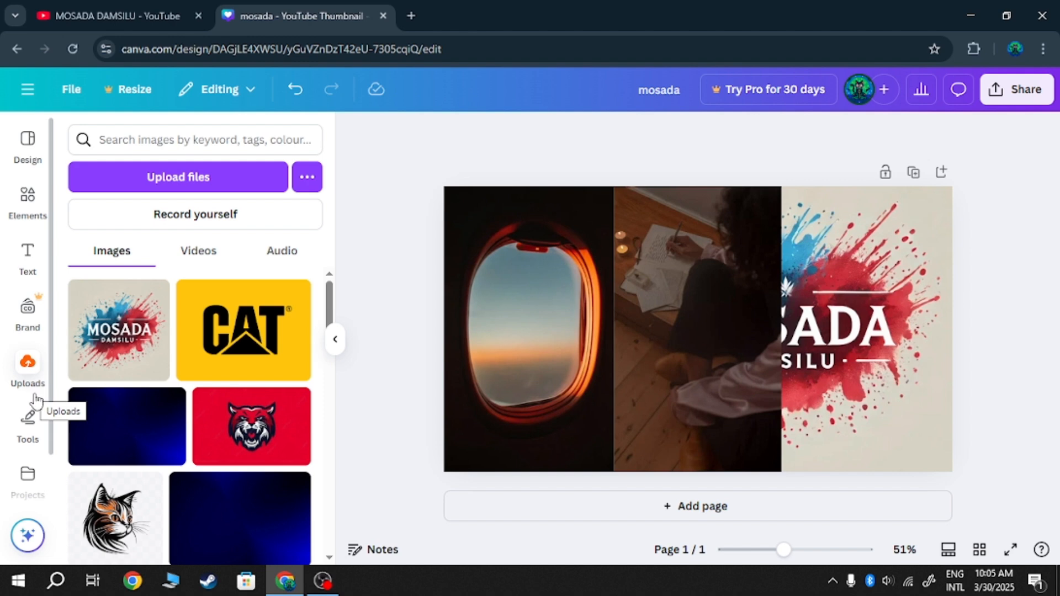
Scribble blue freehand pen strokes across the thumbnail and undo them.
{"action": "left_click", "coordinate": [39, 439]}
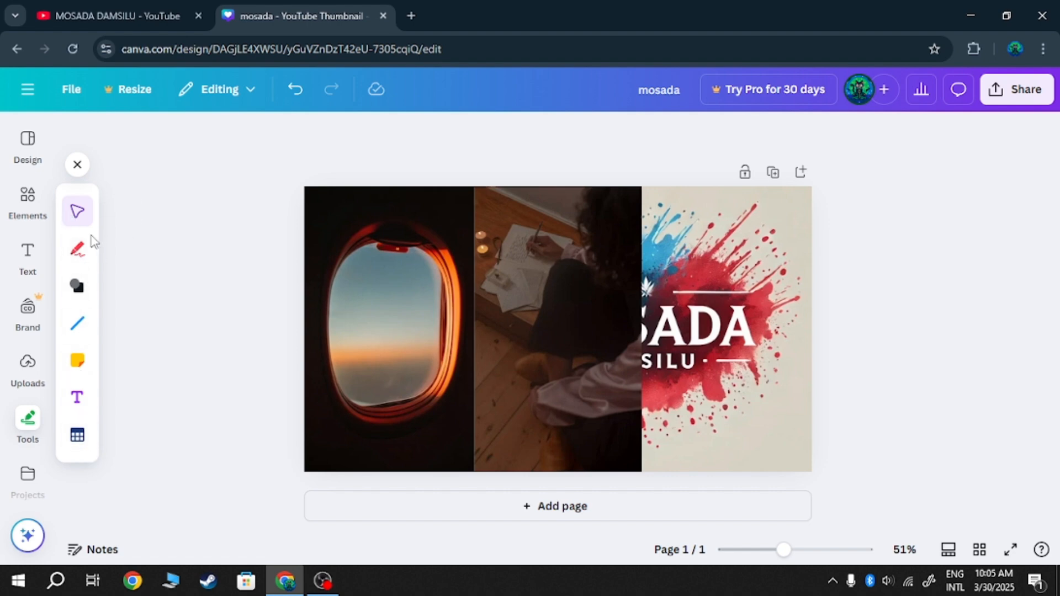
{"action": "left_click", "coordinate": [85, 255]}
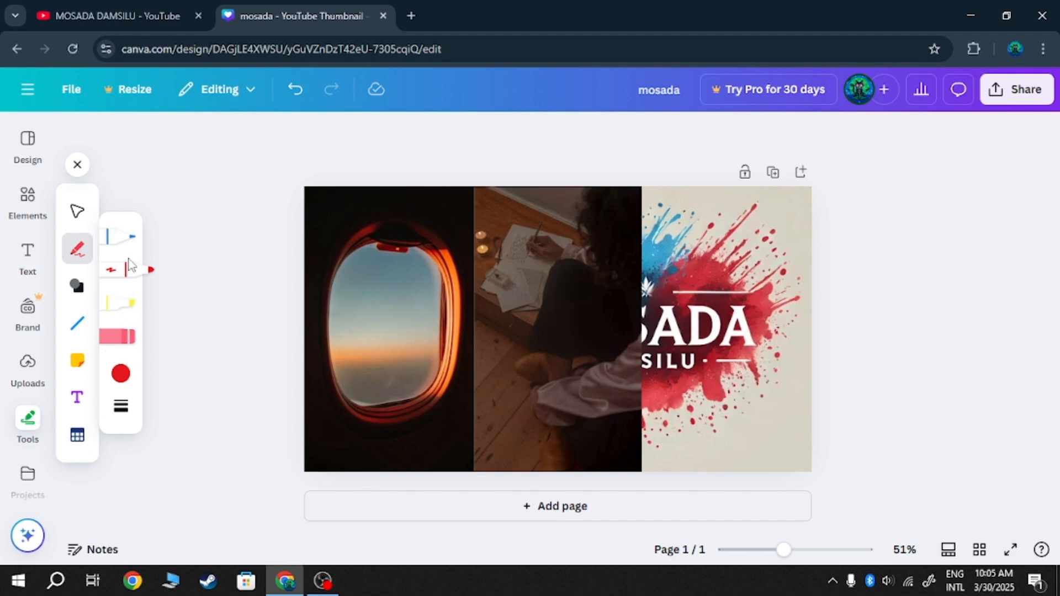
{"action": "left_click", "coordinate": [121, 243]}
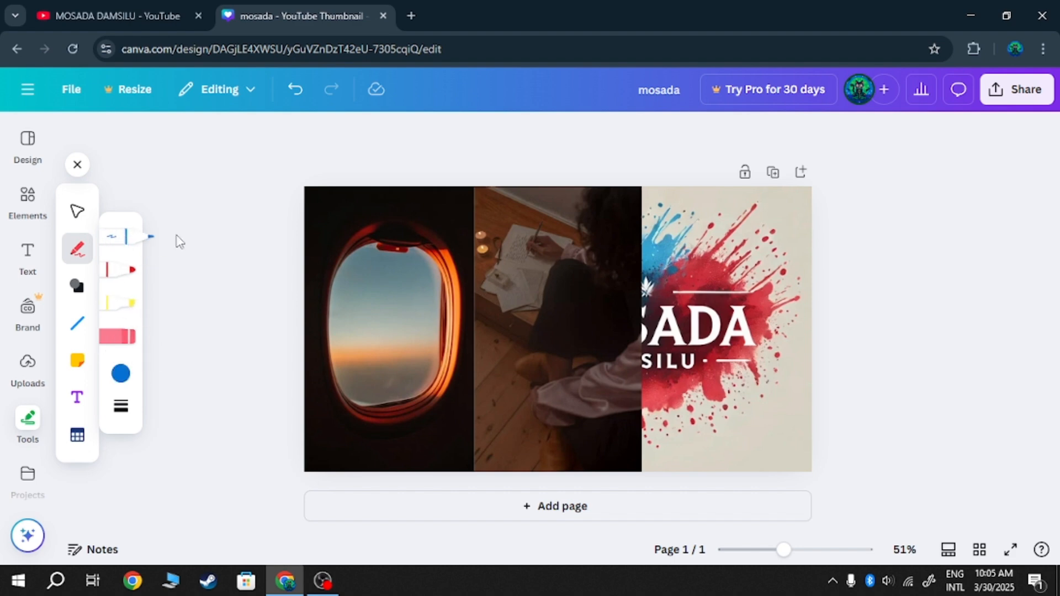
{"action": "mouse_move", "coordinate": [367, 259]}
{"action": "left_mouse_down"}
{"action": "mouse_move", "coordinate": [367, 288]}
{"action": "mouse_move", "coordinate": [484, 261]}
{"action": "mouse_move", "coordinate": [482, 412]}
{"action": "mouse_move", "coordinate": [400, 248]}
{"action": "mouse_move", "coordinate": [560, 387]}
{"action": "mouse_move", "coordinate": [654, 353]}
{"action": "mouse_move", "coordinate": [567, 245]}
{"action": "mouse_move", "coordinate": [710, 316]}
{"action": "mouse_move", "coordinate": [726, 251]}
{"action": "mouse_move", "coordinate": [753, 316]}
{"action": "mouse_move", "coordinate": [761, 296]}
{"action": "mouse_move", "coordinate": [643, 361]}
{"action": "mouse_move", "coordinate": [555, 283]}
{"action": "mouse_move", "coordinate": [585, 391]}
{"action": "mouse_move", "coordinate": [643, 295]}
{"action": "mouse_move", "coordinate": [663, 398]}
{"action": "left_mouse_up"}
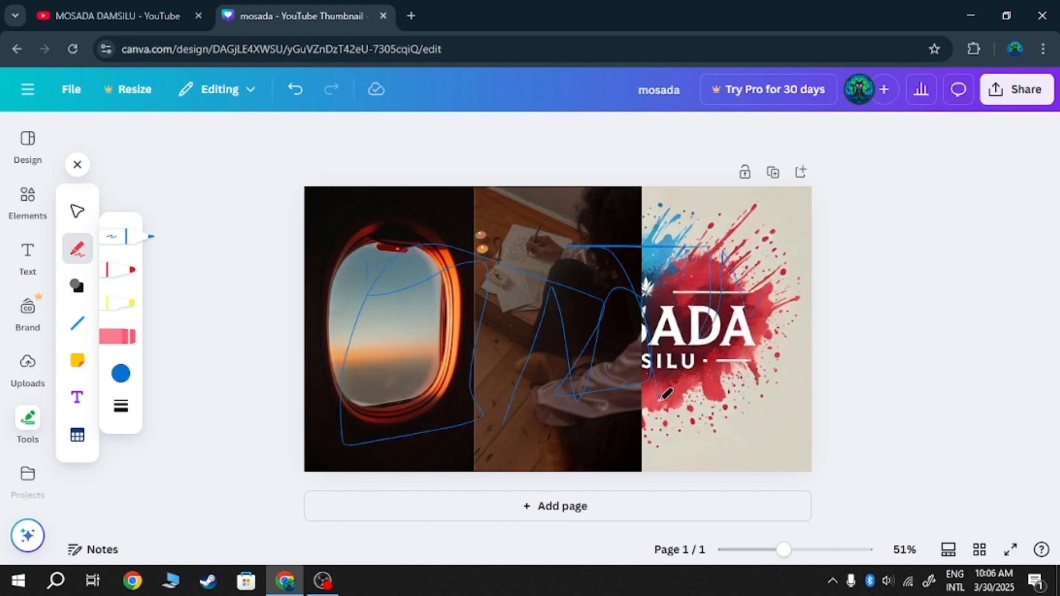
{"action": "left_click", "coordinate": [294, 103]}
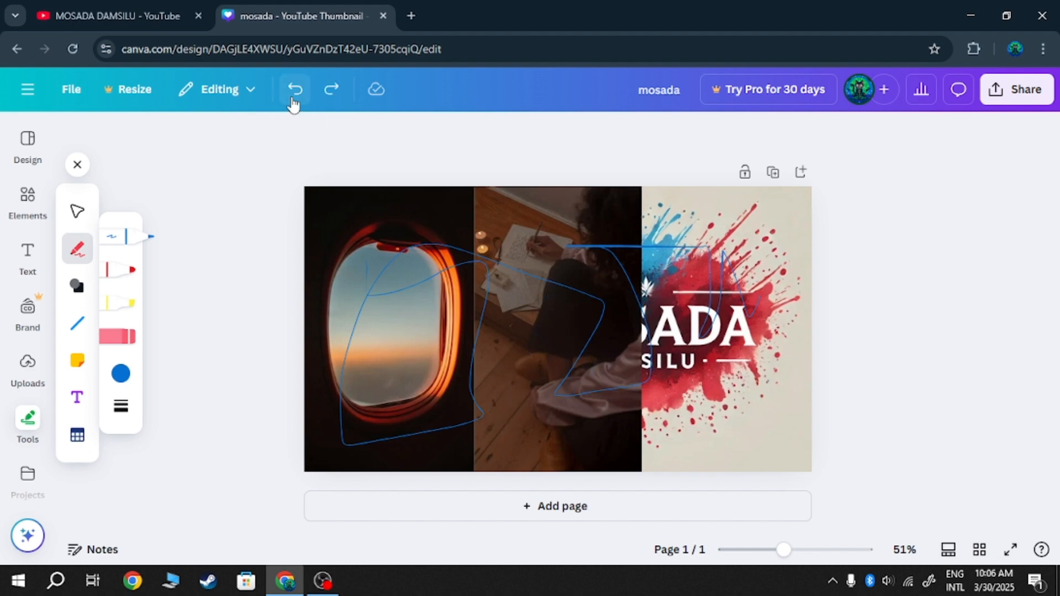
{"action": "left_click", "coordinate": [294, 103]}
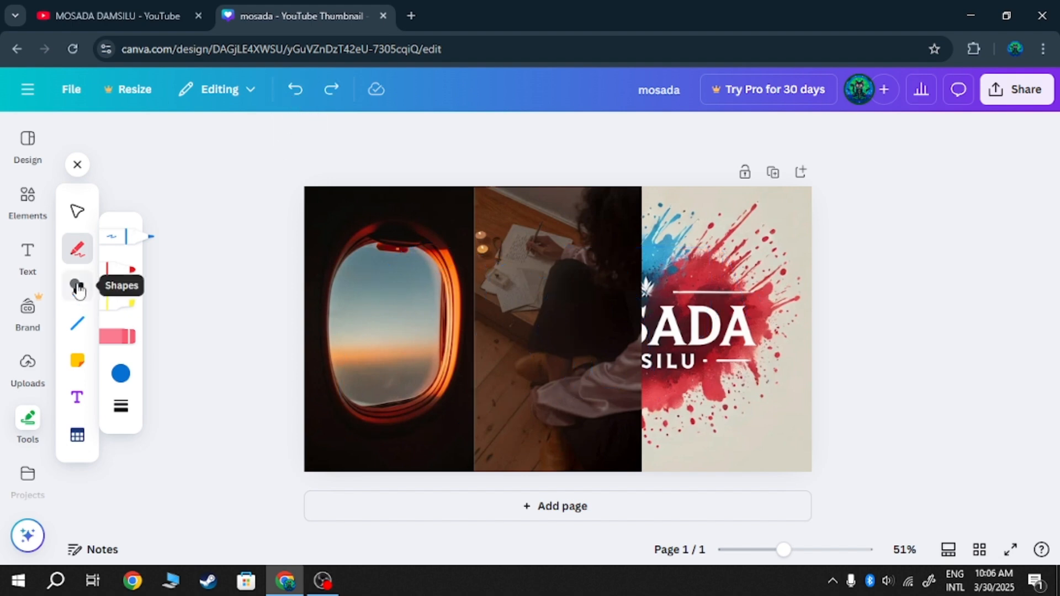
Add two square shapes and place them side by side over the upper part of the window photo.
{"action": "left_click", "coordinate": [78, 287]}
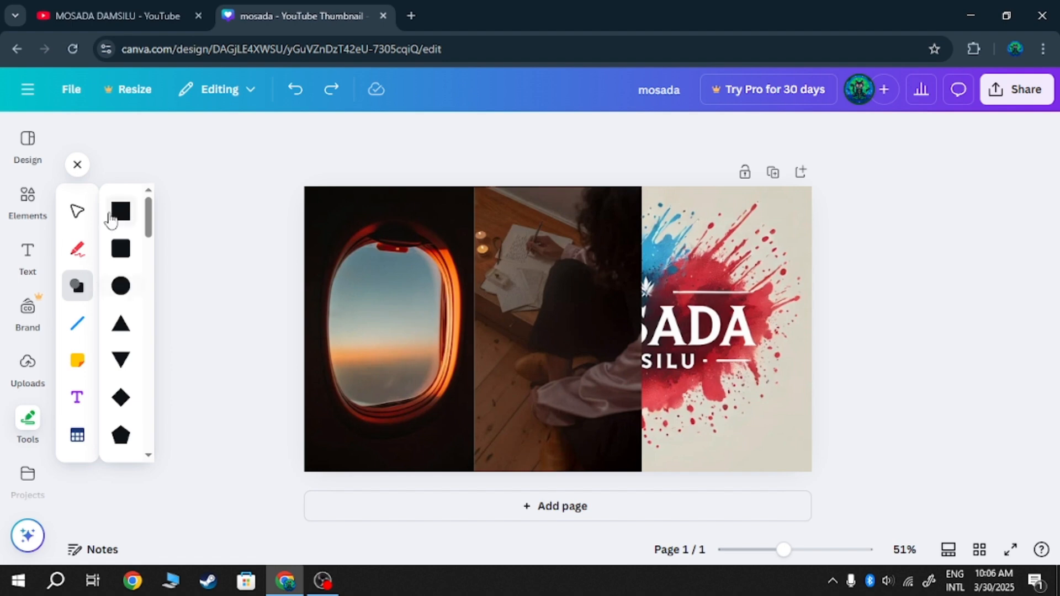
{"action": "scroll", "coordinate": [126, 371], "scroll_direction": "down", "scroll_amount": 3}
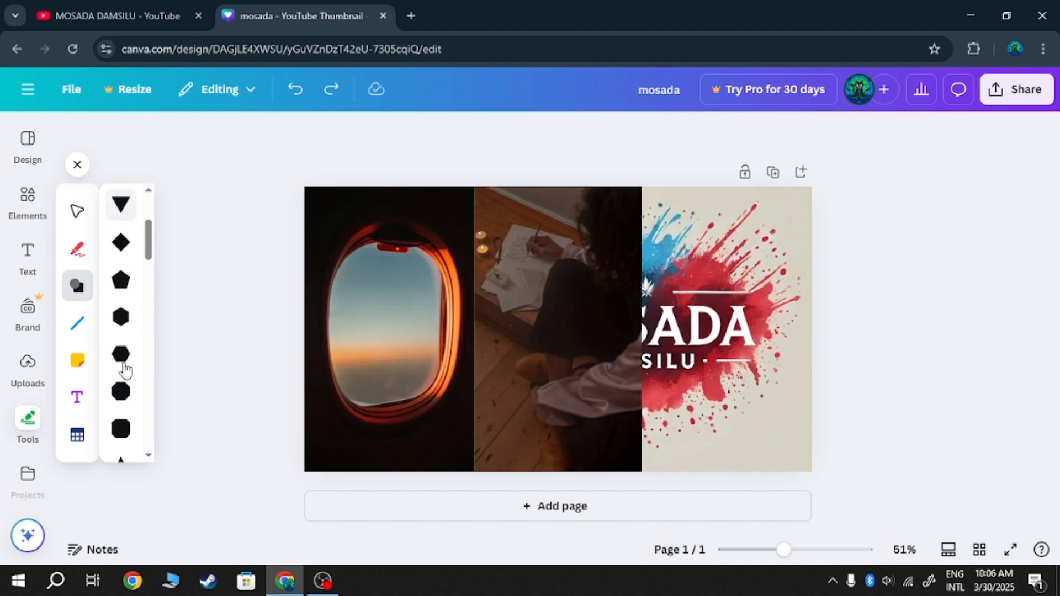
{"action": "scroll", "coordinate": [126, 371], "scroll_direction": "up", "scroll_amount": 3}
{"action": "left_click", "coordinate": [120, 211]}
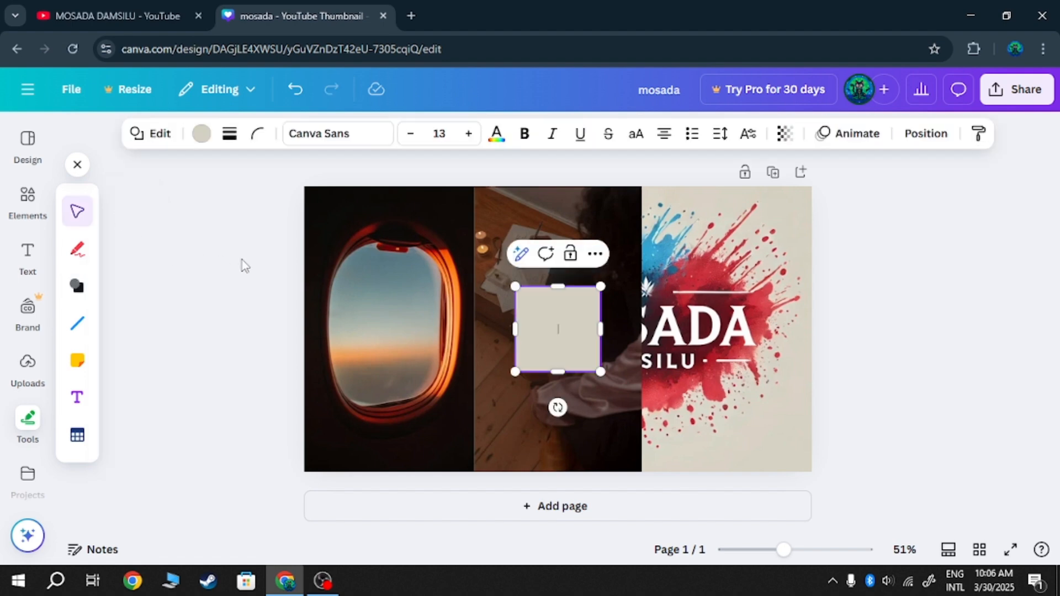
{"action": "mouse_move", "coordinate": [329, 234]}
{"action": "left_mouse_down"}
{"action": "mouse_move", "coordinate": [355, 310]}
{"action": "mouse_move", "coordinate": [336, 226]}
{"action": "left_mouse_up"}
{"action": "left_click", "coordinate": [78, 286]}
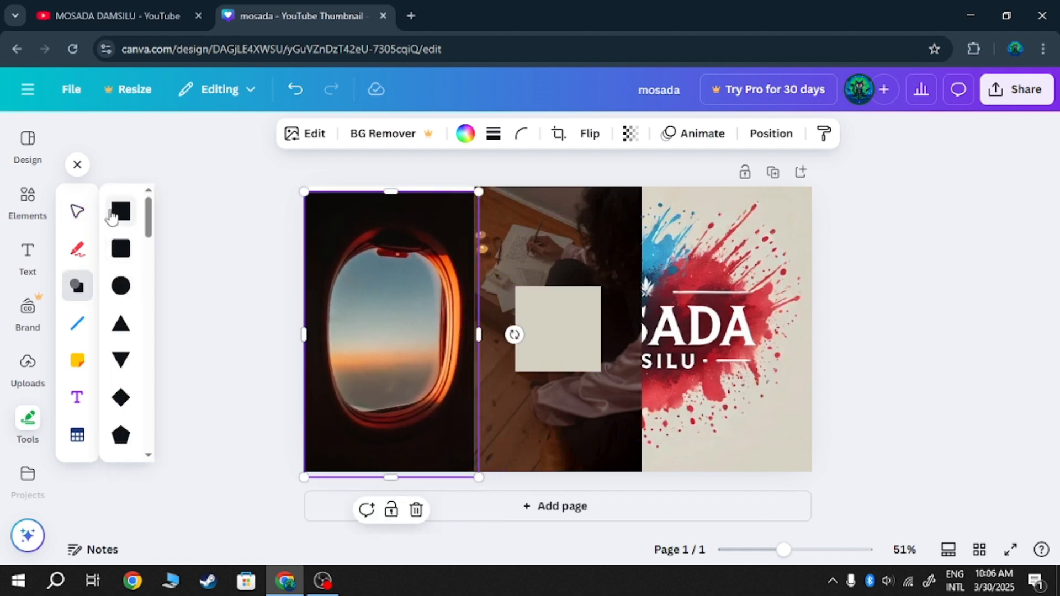
{"action": "left_click", "coordinate": [117, 215]}
{"action": "left_click_drag", "start_coordinate": [557, 334], "coordinate": [419, 252]}
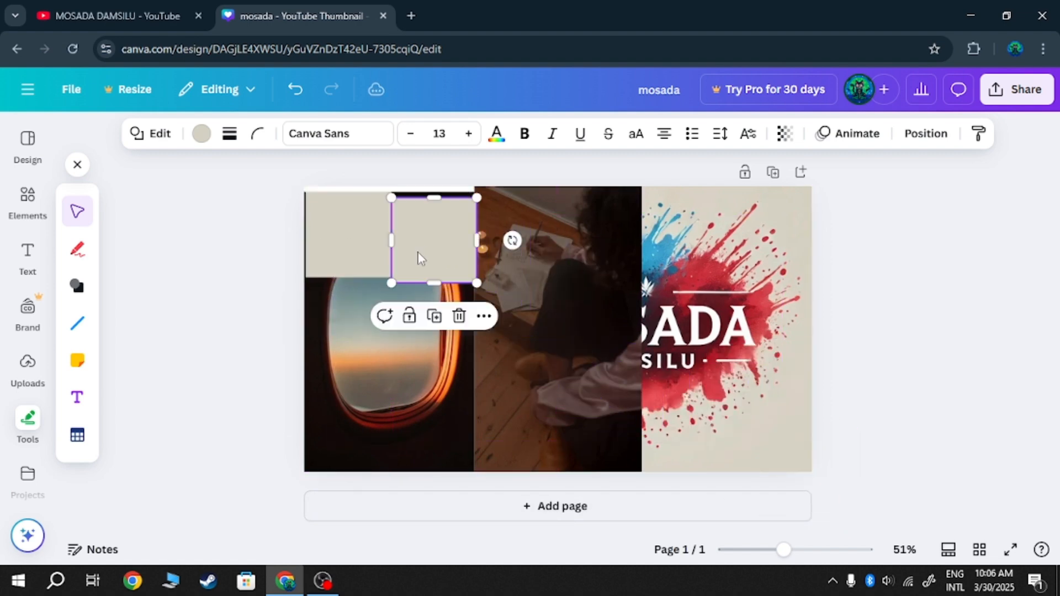
Delete both squares and move the window photo back flush with the page's upper edge.
{"action": "left_click", "coordinate": [458, 317]}
{"action": "right_click", "coordinate": [360, 231]}
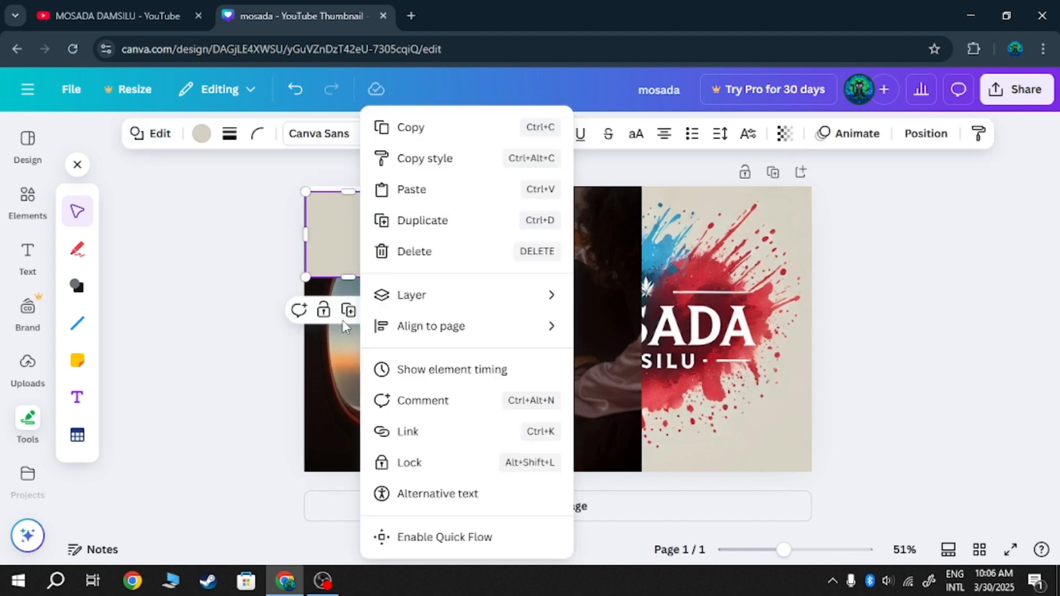
{"action": "left_click", "coordinate": [345, 231]}
{"action": "left_click", "coordinate": [374, 310]}
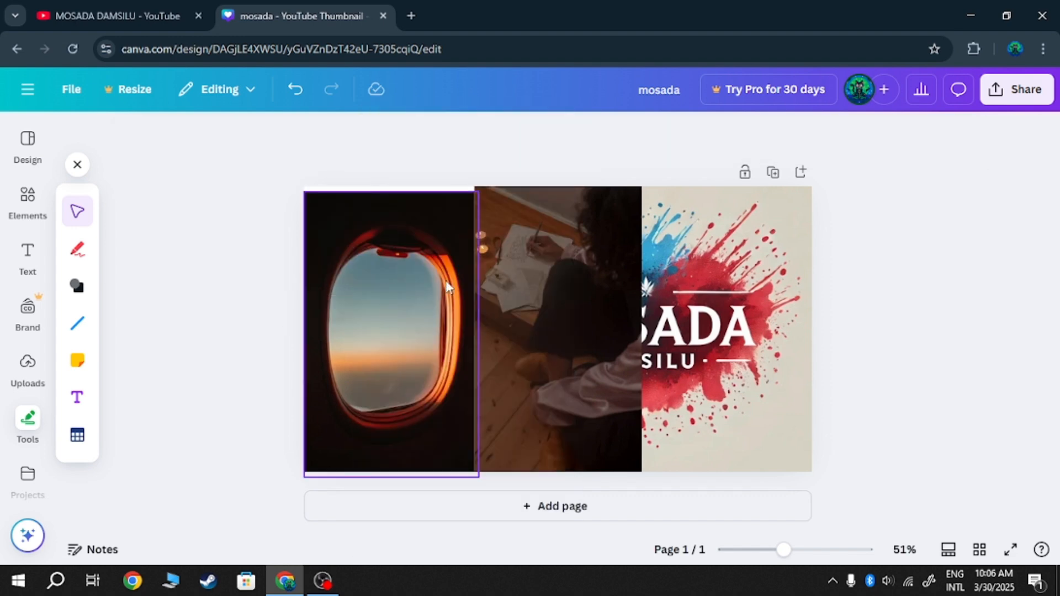
{"action": "left_click_drag", "start_coordinate": [424, 285], "coordinate": [421, 295]}
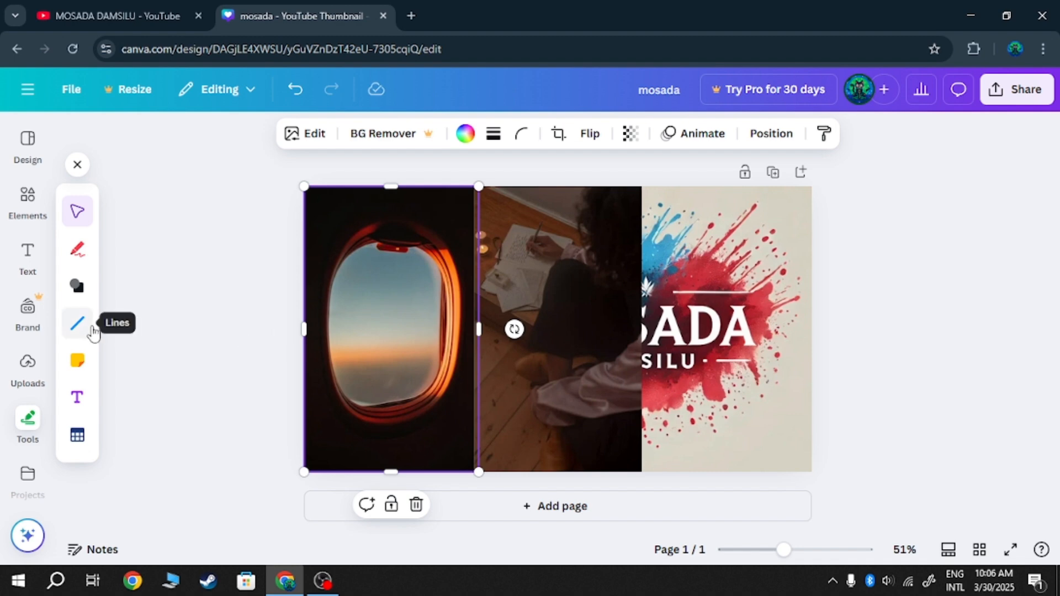
Add a straight line and stand it vertically along the boundary between the window photo and the middle photo.
{"action": "left_click", "coordinate": [86, 330]}
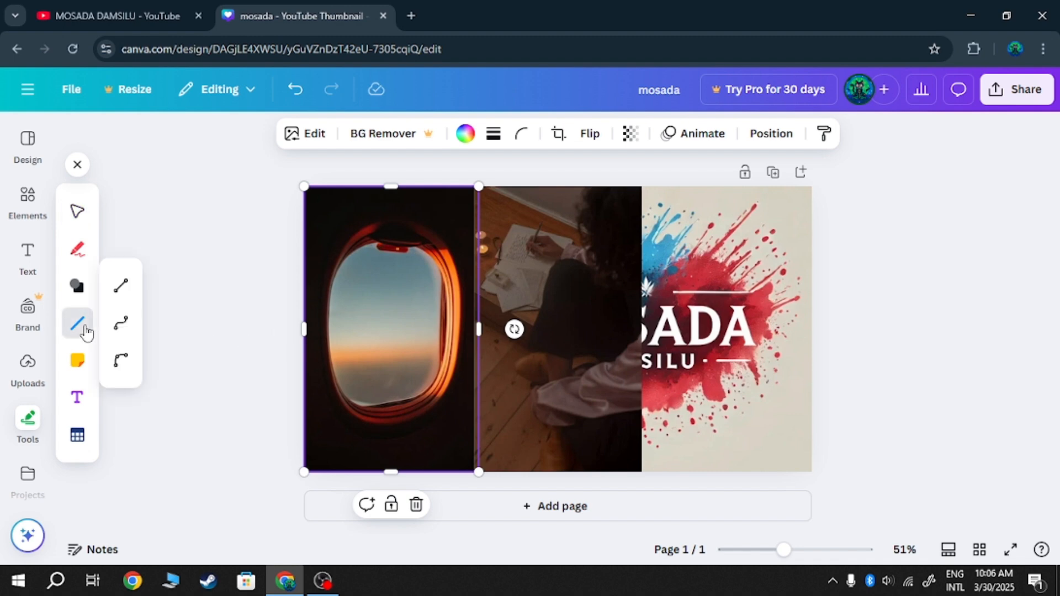
{"action": "left_click", "coordinate": [121, 286]}
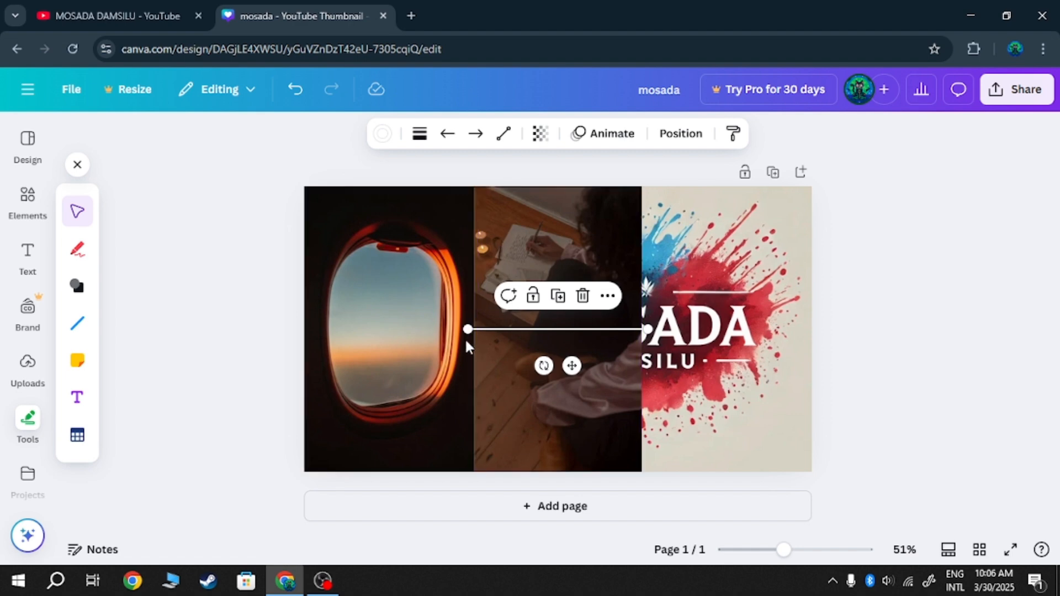
{"action": "left_click_drag", "start_coordinate": [468, 330], "coordinate": [473, 193]}
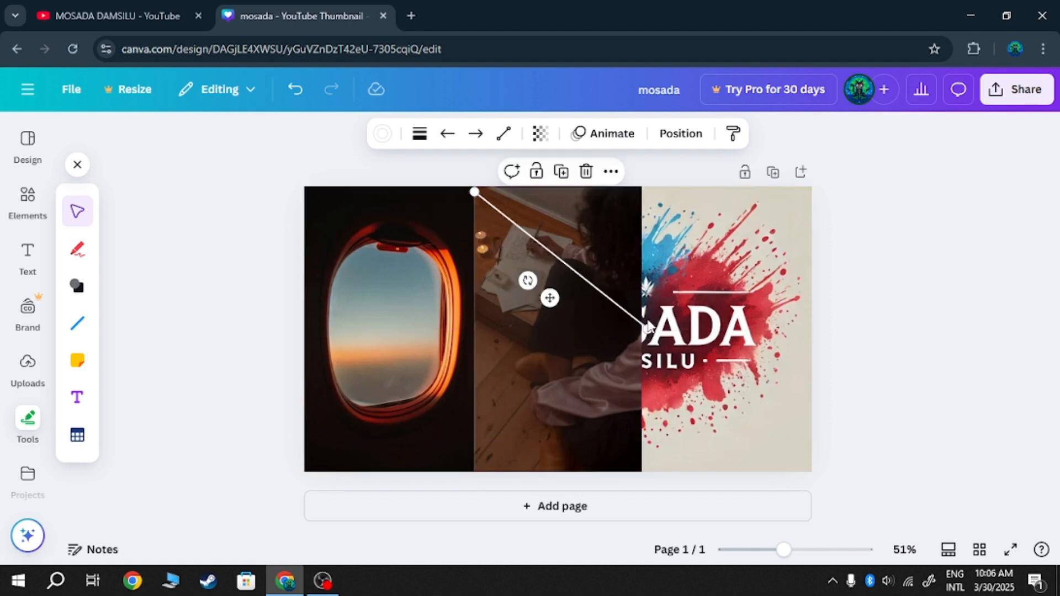
{"action": "left_click_drag", "start_coordinate": [646, 327], "coordinate": [475, 467]}
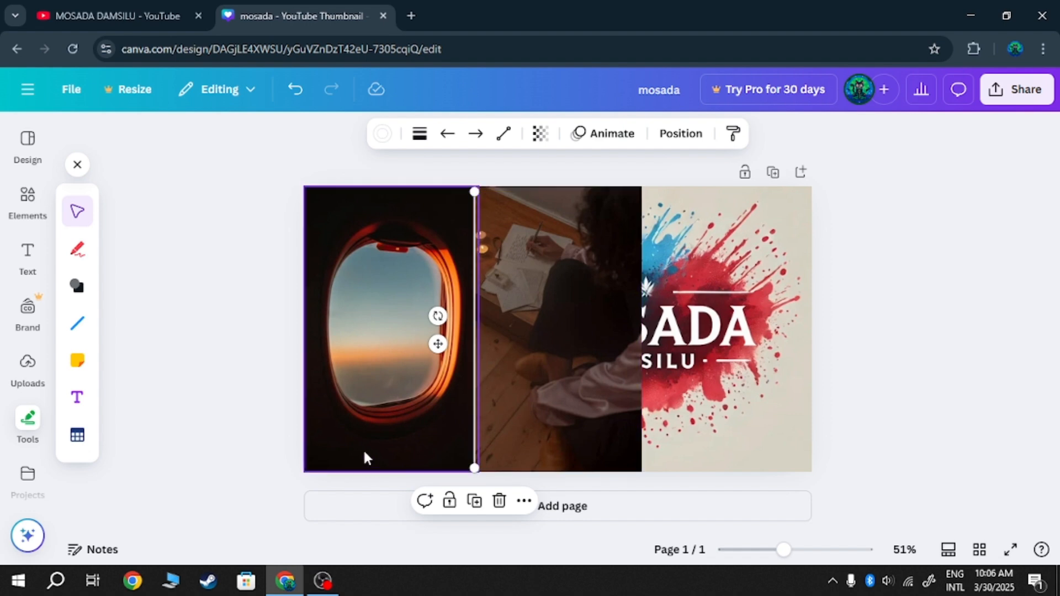
Place a yellow sticky note over the logo photo's upper-right corner and delete it.
{"action": "left_click", "coordinate": [77, 361]}
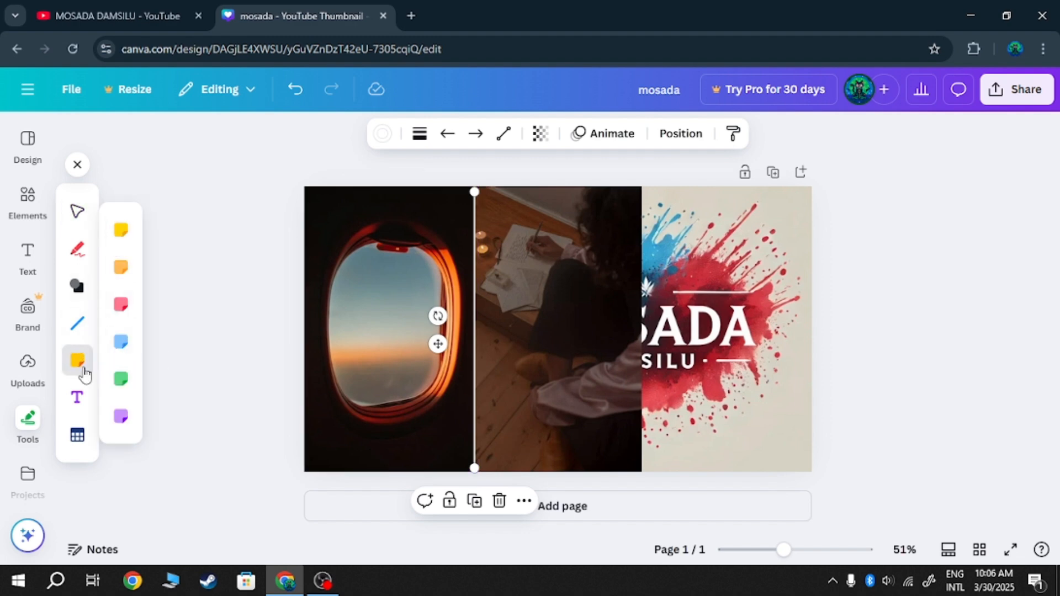
{"action": "left_click", "coordinate": [121, 231]}
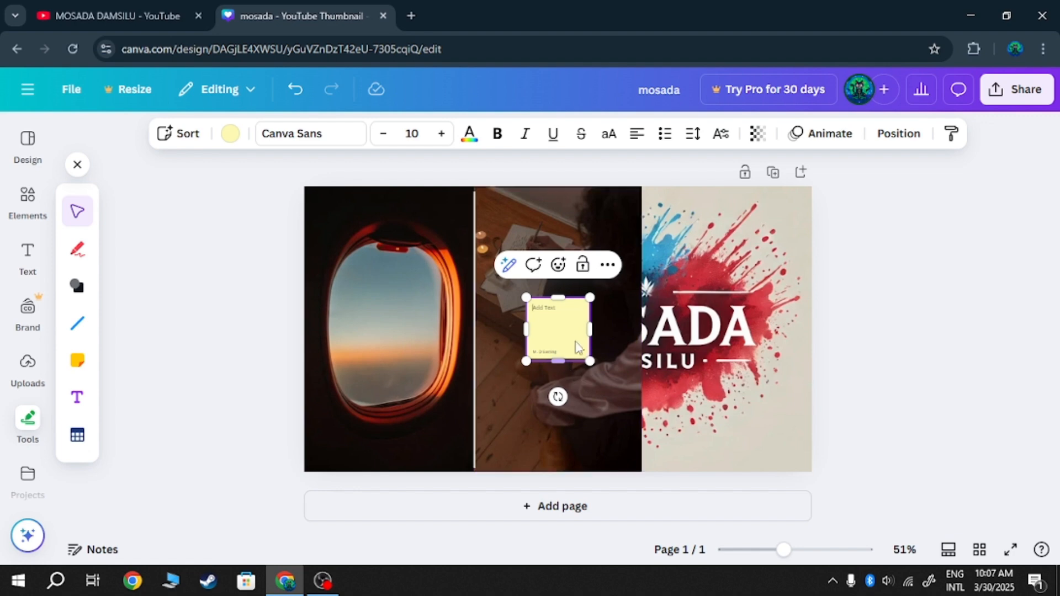
{"action": "left_click_drag", "start_coordinate": [546, 323], "coordinate": [772, 212]}
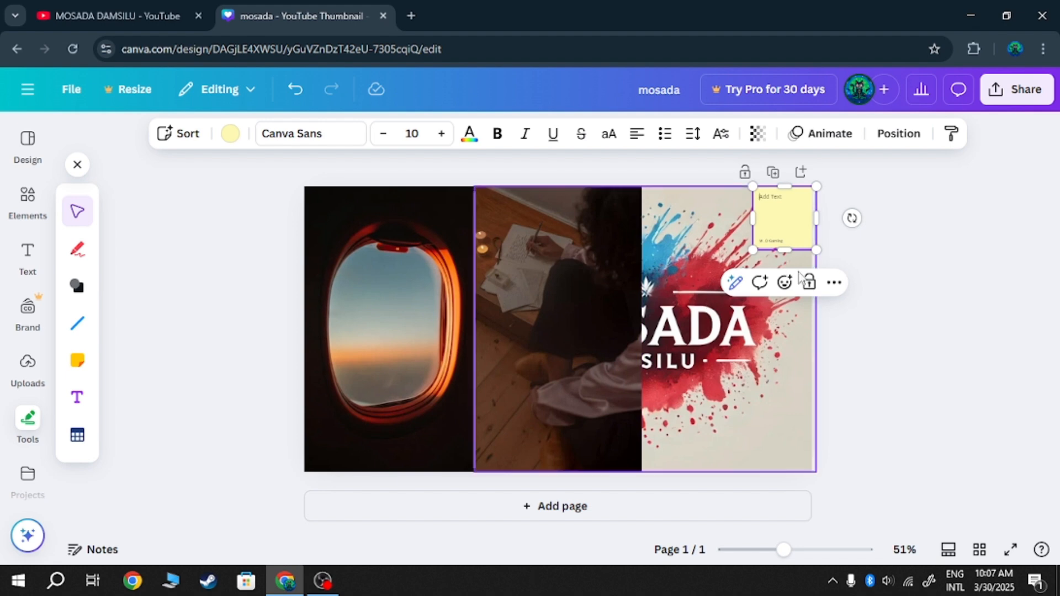
{"action": "right_click", "coordinate": [761, 234]}
{"action": "left_click", "coordinate": [724, 217]}
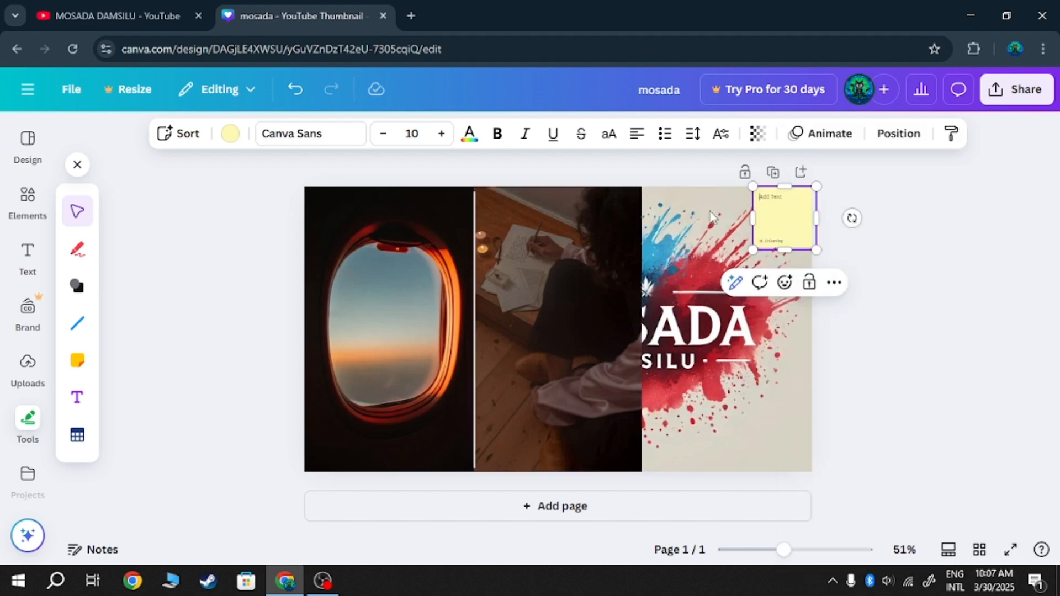
{"action": "right_click", "coordinate": [800, 212]}
{"action": "left_click", "coordinate": [788, 217]}
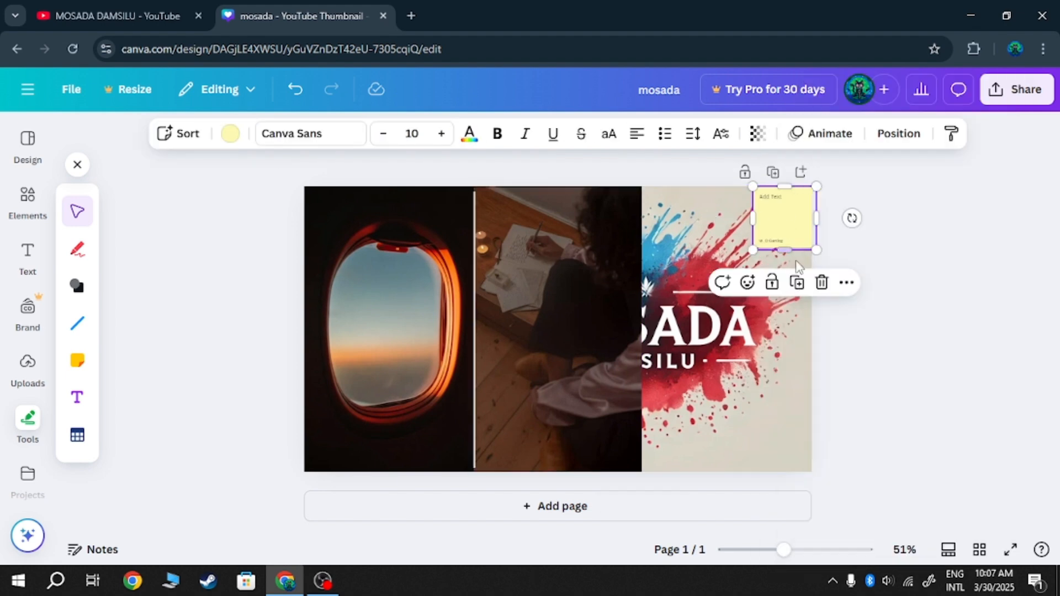
{"action": "left_click", "coordinate": [821, 282]}
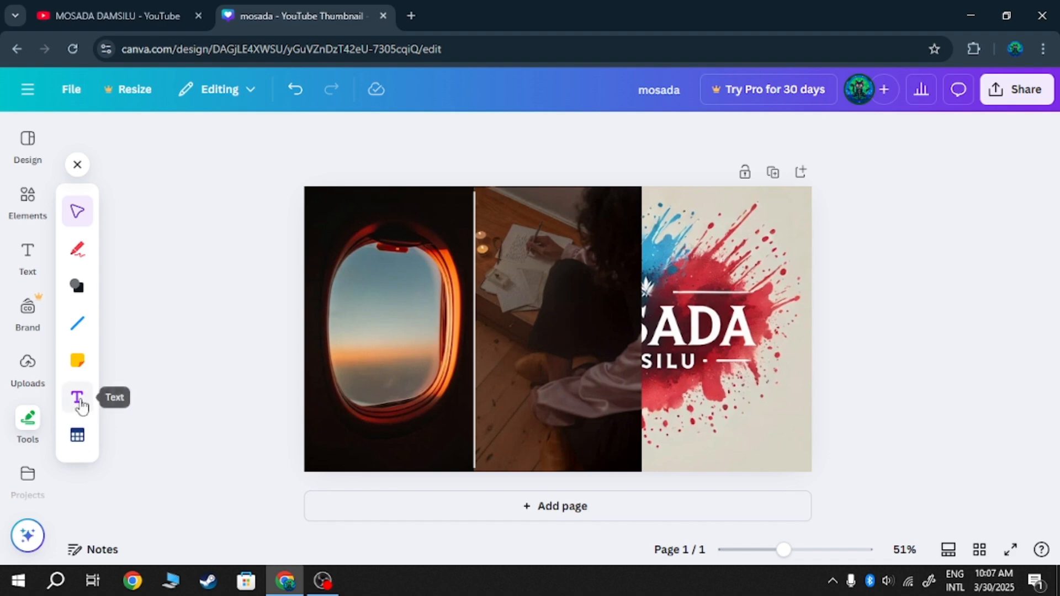
Try adding a paragraph text box to the thumbnail and undo it.
{"action": "left_click", "coordinate": [80, 405]}
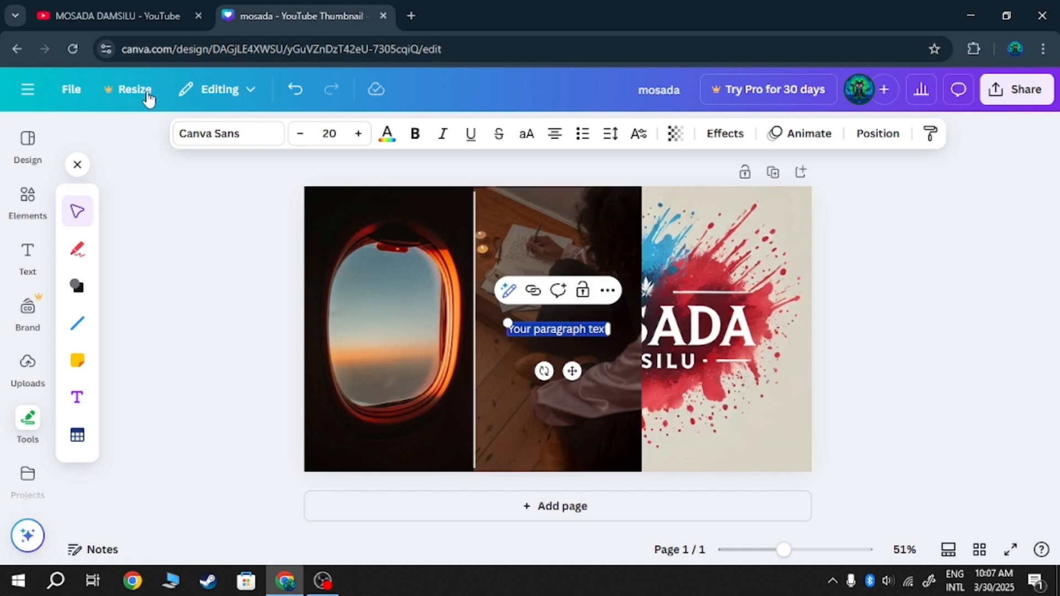
{"action": "left_click", "coordinate": [296, 89]}
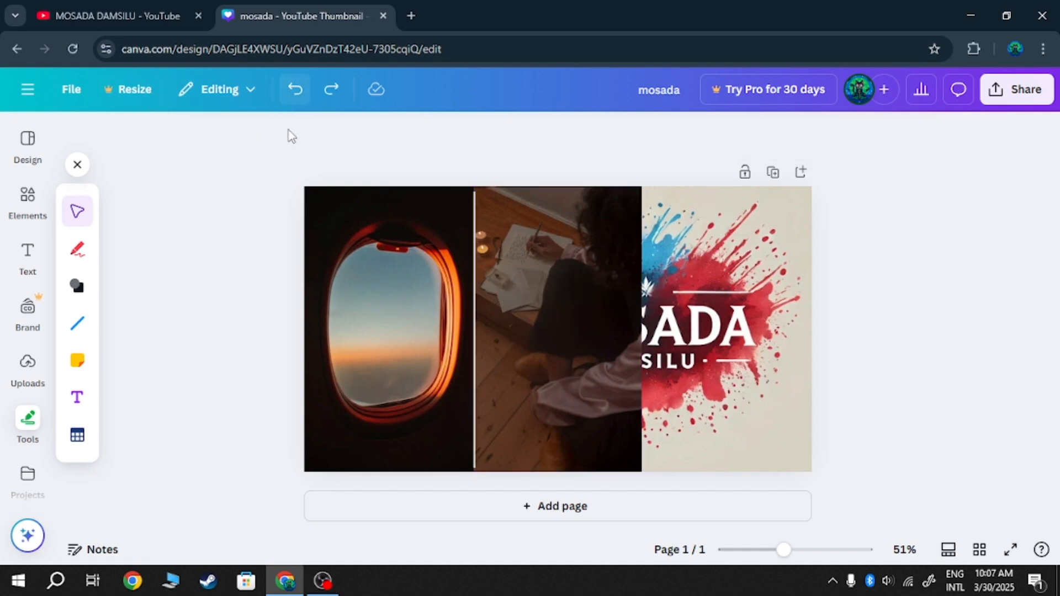
Insert a table of three columns and four rows, stretch it to the page's height and fit one side to the window photo's edge.
{"action": "left_click", "coordinate": [82, 433]}
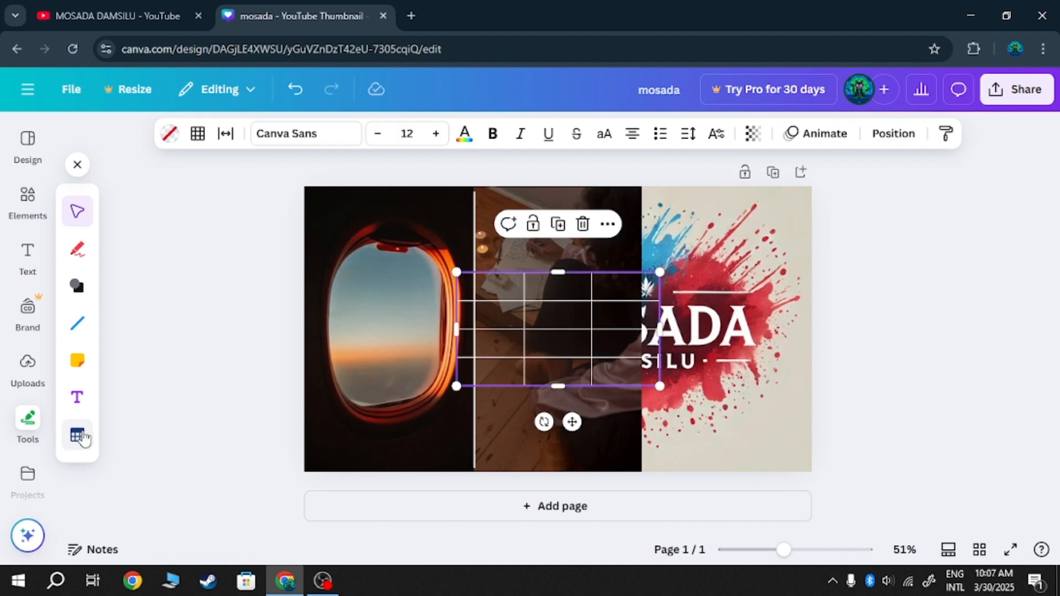
{"action": "left_click_drag", "start_coordinate": [576, 275], "coordinate": [634, 181]}
{"action": "left_click_drag", "start_coordinate": [566, 392], "coordinate": [557, 471]}
{"action": "left_click", "coordinate": [461, 328]}
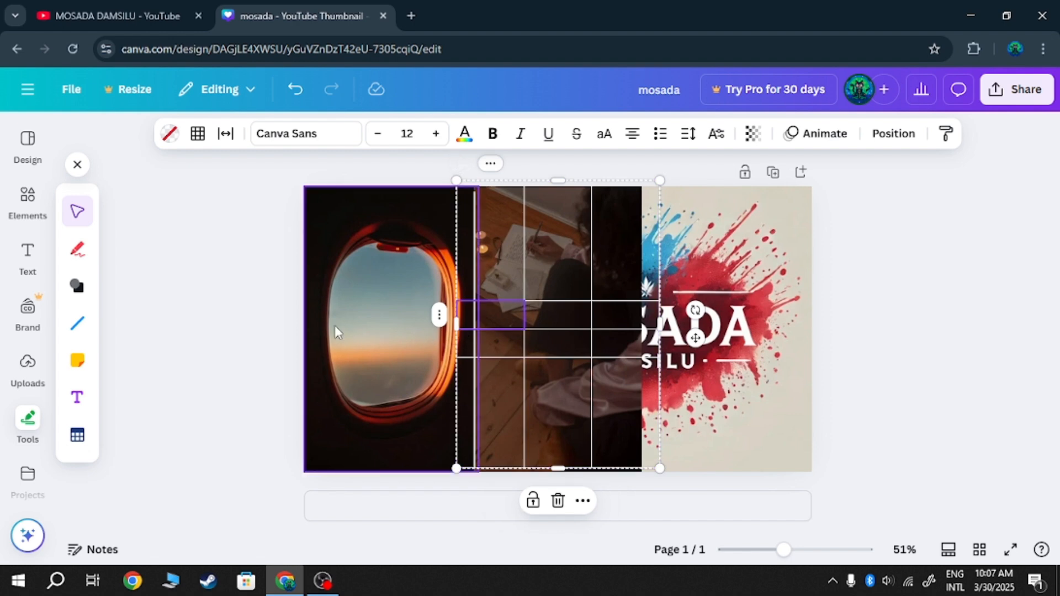
{"action": "left_click_drag", "start_coordinate": [457, 325], "coordinate": [479, 359]}
Duplicate the logo photo by copying and pasting it, and narrow the copy until its inner side meets the middle photo's edge.
{"action": "right_click", "coordinate": [773, 281]}
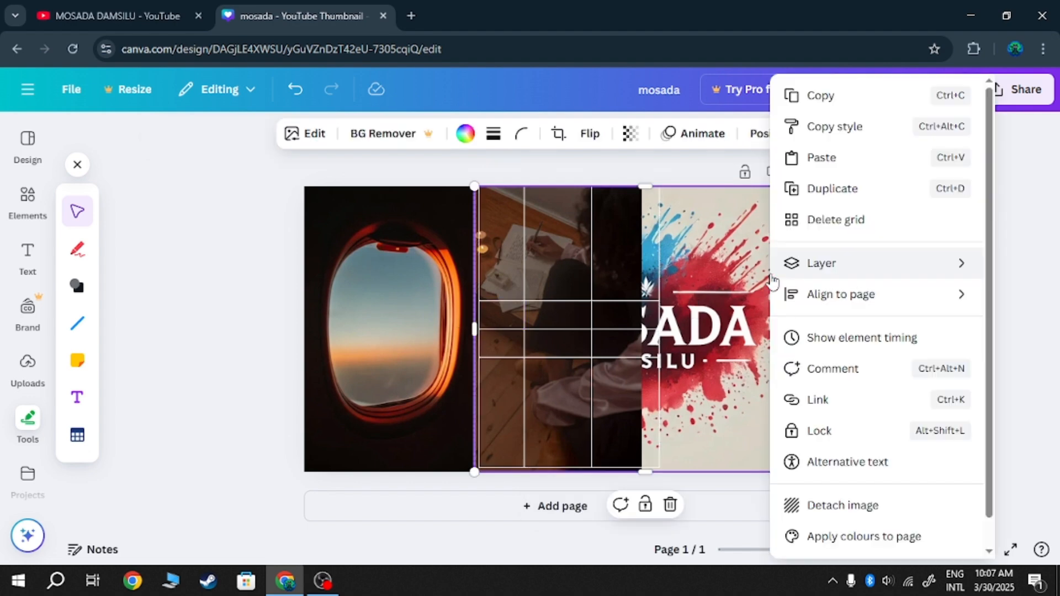
{"action": "left_click", "coordinate": [838, 99]}
{"action": "right_click", "coordinate": [567, 282]}
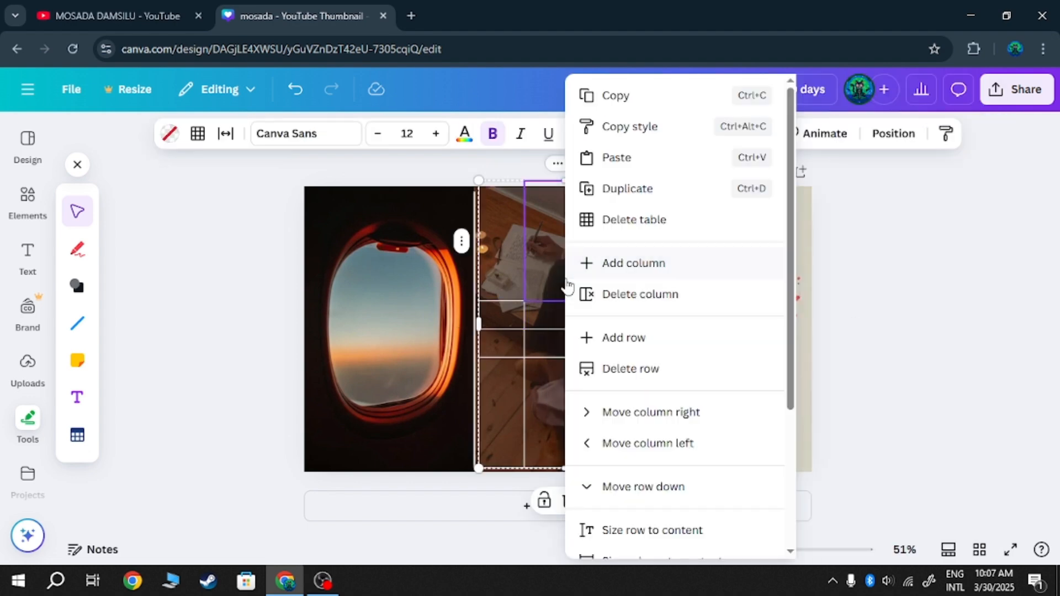
{"action": "left_click", "coordinate": [639, 158]}
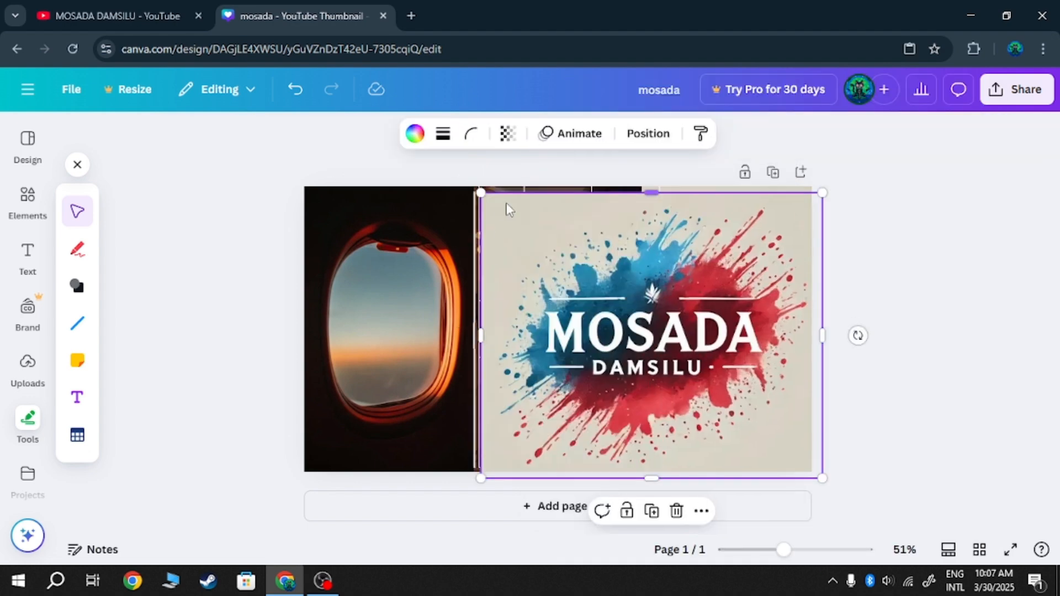
{"action": "left_click_drag", "start_coordinate": [480, 335], "coordinate": [646, 309]}
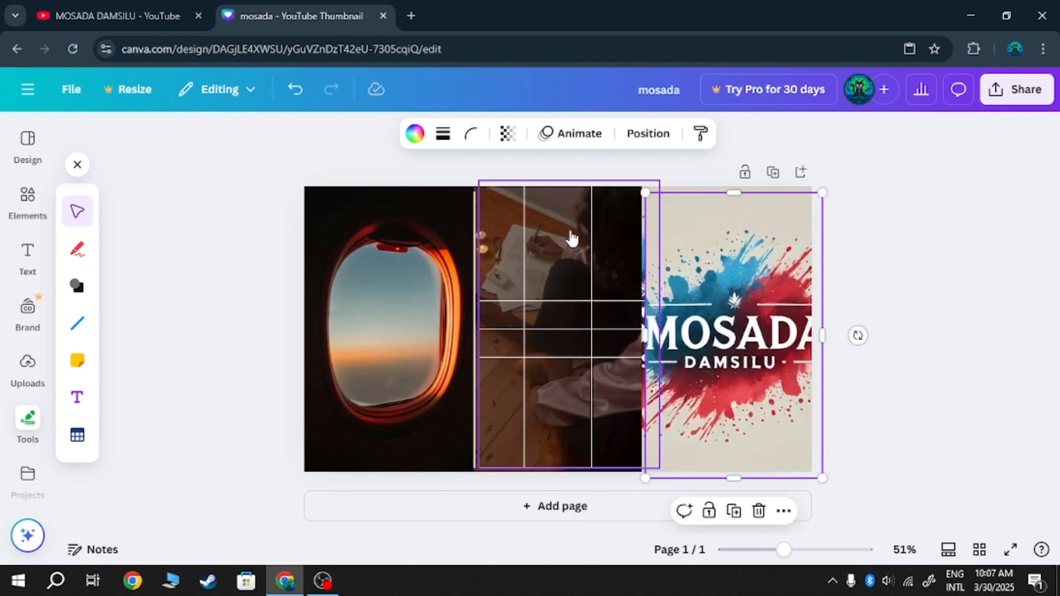
Delete one row of the table over the middle photo and remove the whole table.
{"action": "right_click", "coordinate": [572, 238]}
{"action": "left_click", "coordinate": [753, 497]}
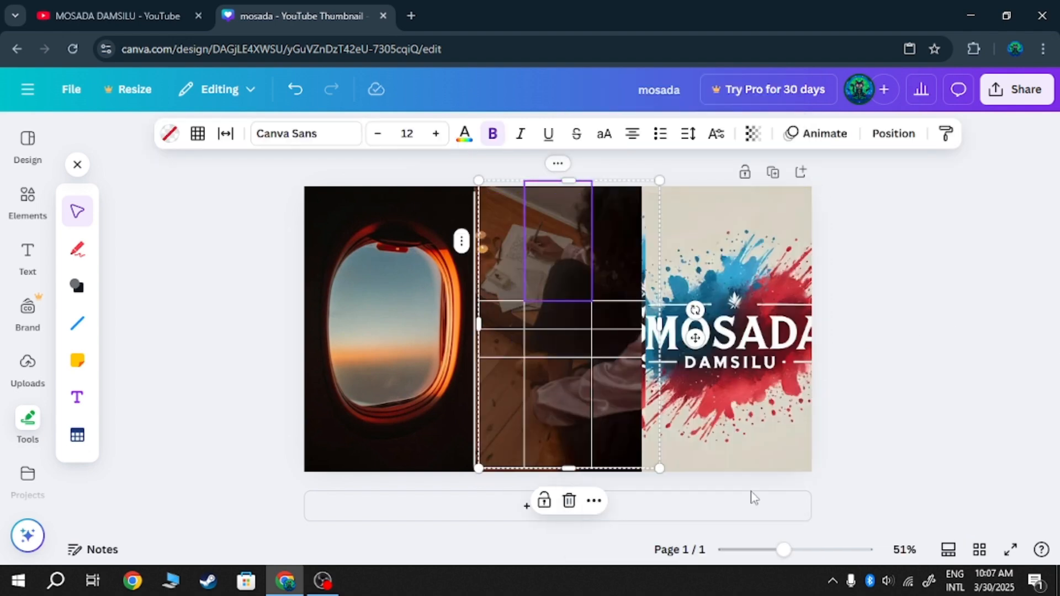
{"action": "left_click", "coordinate": [569, 500]}
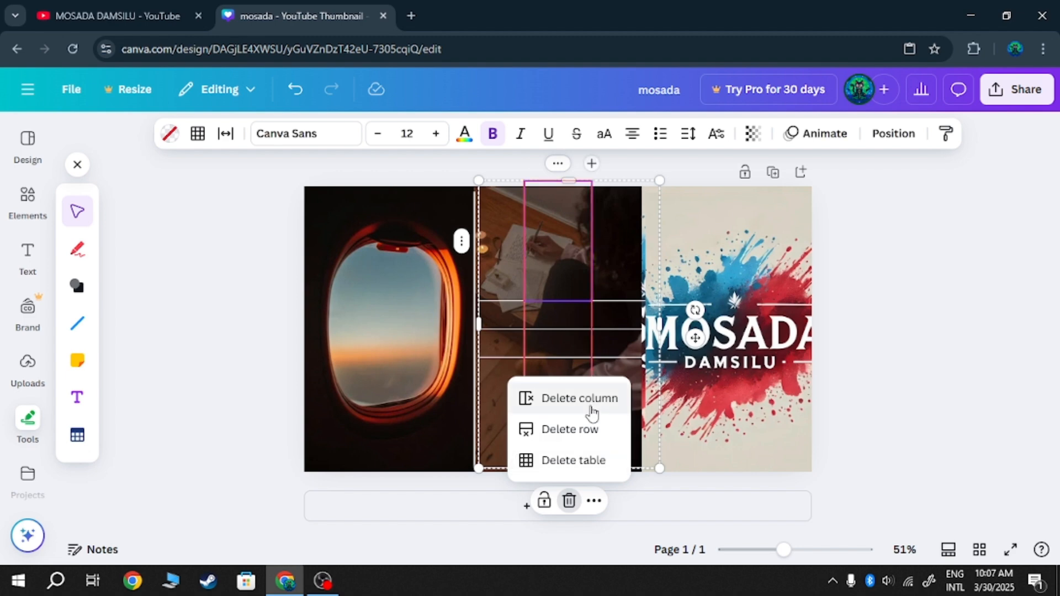
{"action": "left_click", "coordinate": [584, 432]}
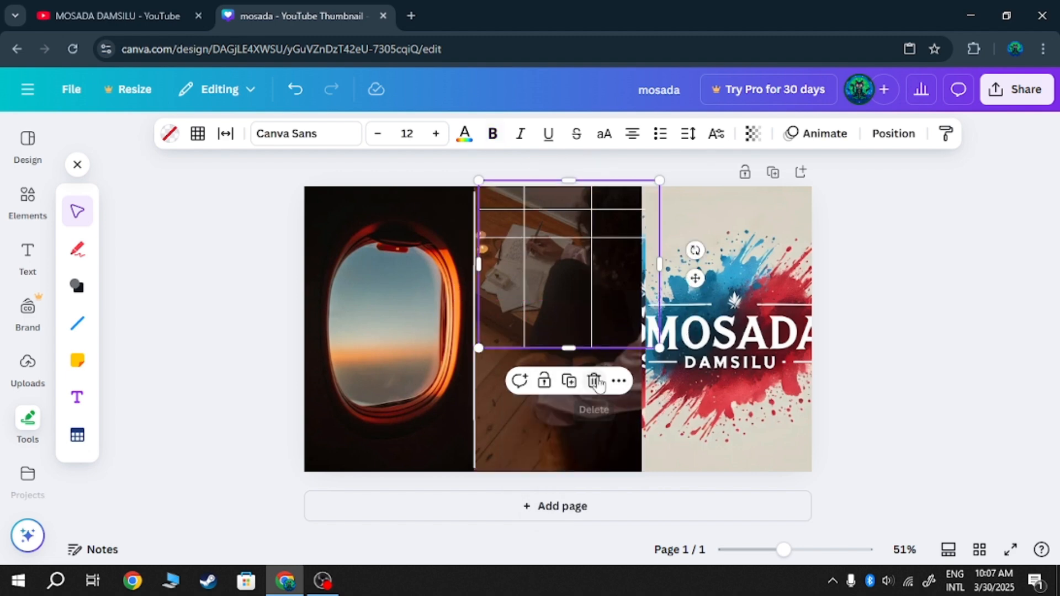
{"action": "left_click", "coordinate": [595, 381]}
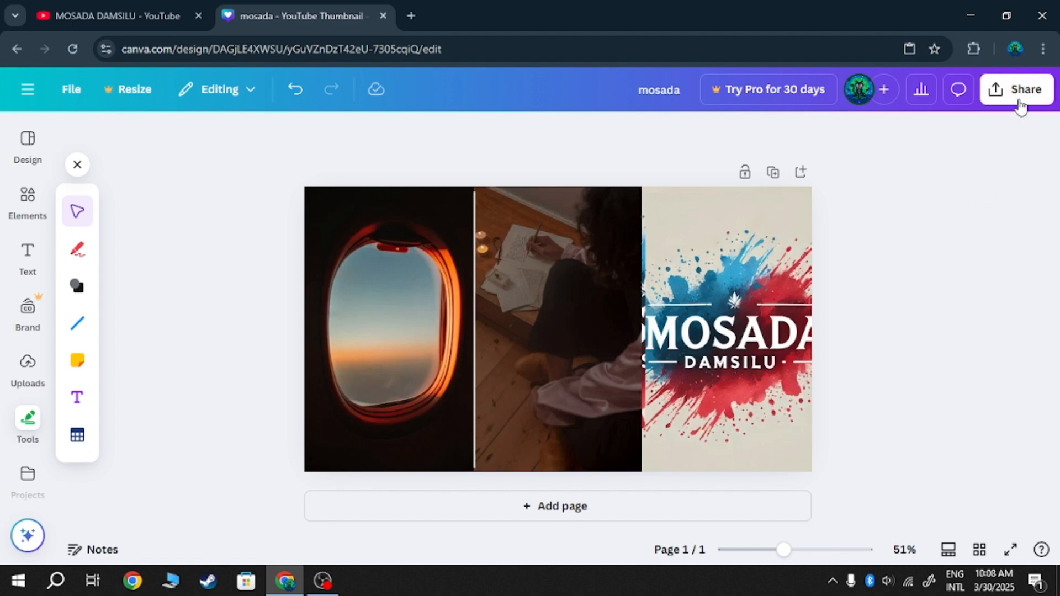
Download the finished thumbnail as a PNG at size 1 (1,280 × 720 px).
{"action": "left_click", "coordinate": [1026, 89]}
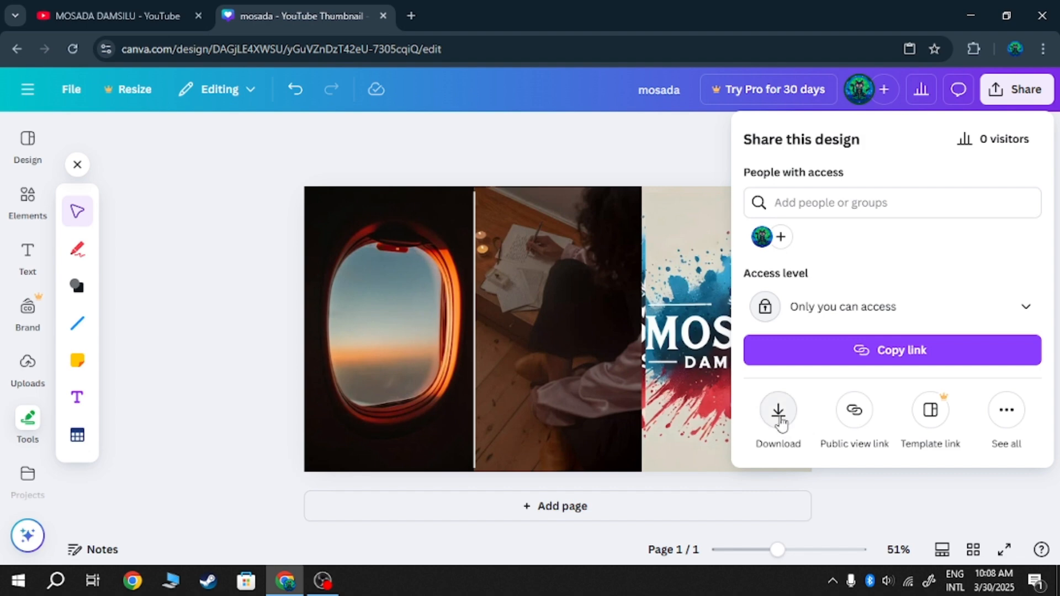
{"action": "left_click", "coordinate": [779, 415]}
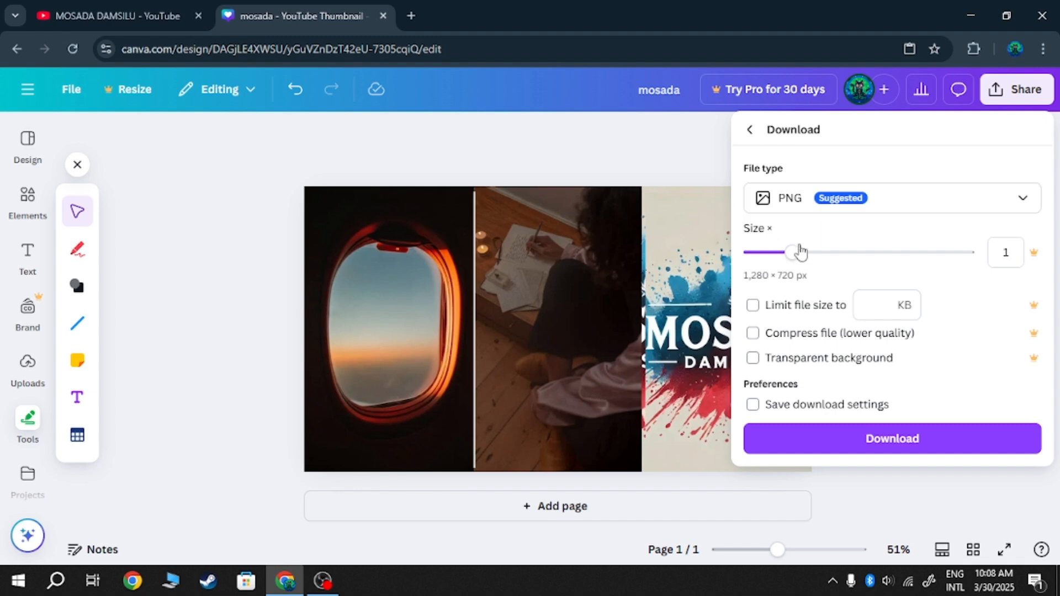
{"action": "left_click", "coordinate": [829, 447]}
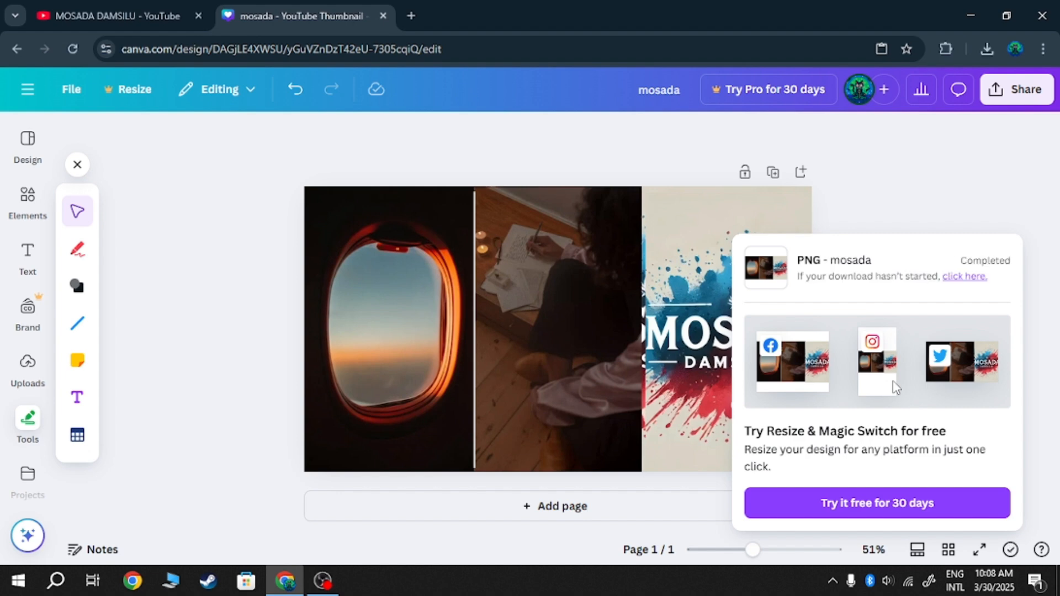
Open the downloaded mosada.png, close the browser, and check the thumbnail in a viewer window stretched to the screen's height.
{"action": "mouse_move", "coordinate": [933, 76]}
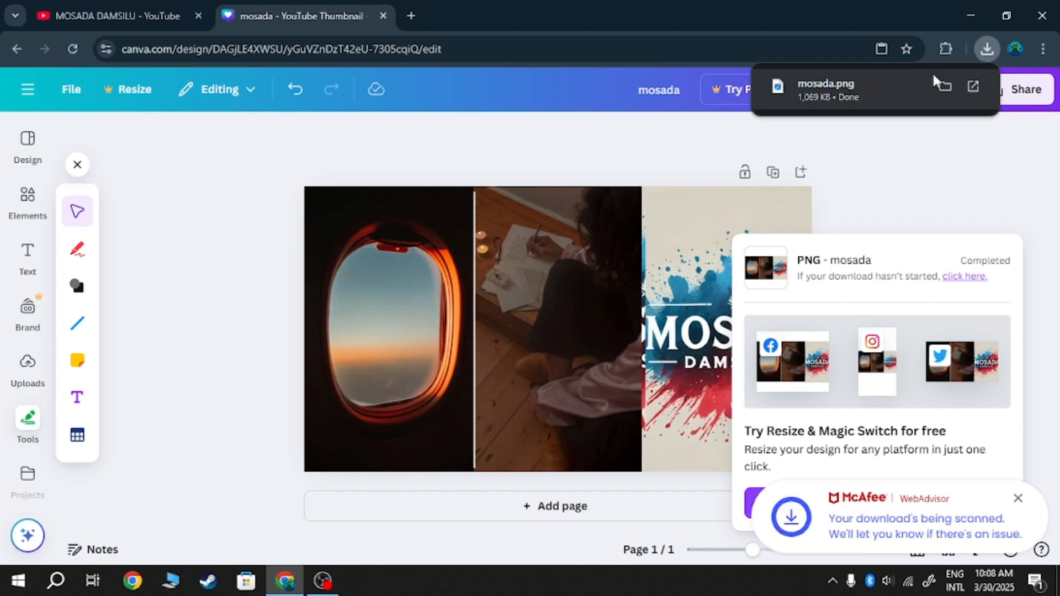
{"action": "left_click", "coordinate": [904, 88]}
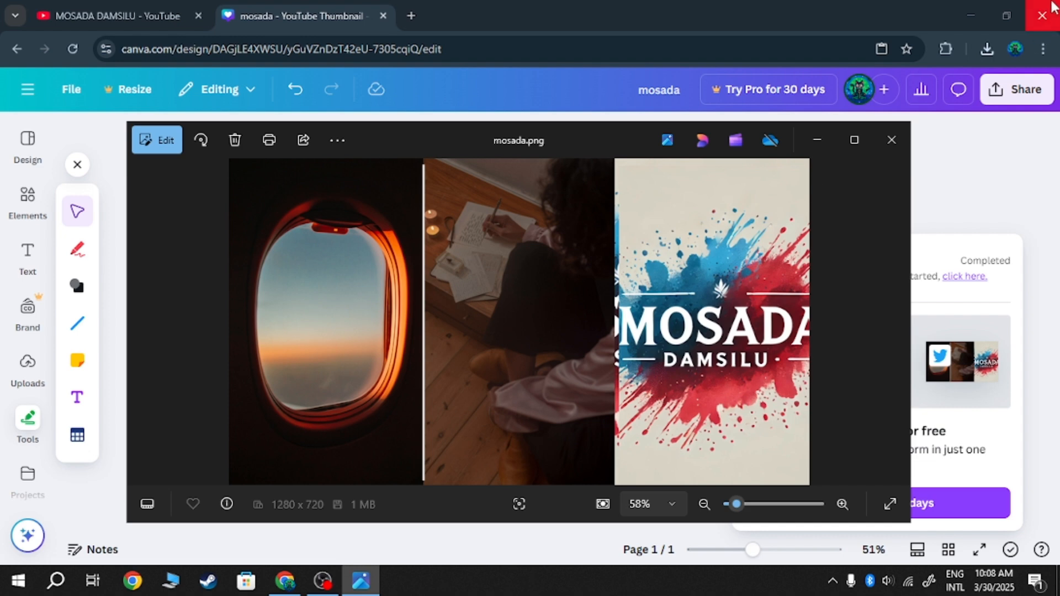
{"action": "left_click", "coordinate": [1053, 7]}
{"action": "left_click_drag", "start_coordinate": [624, 122], "coordinate": [611, 8]}
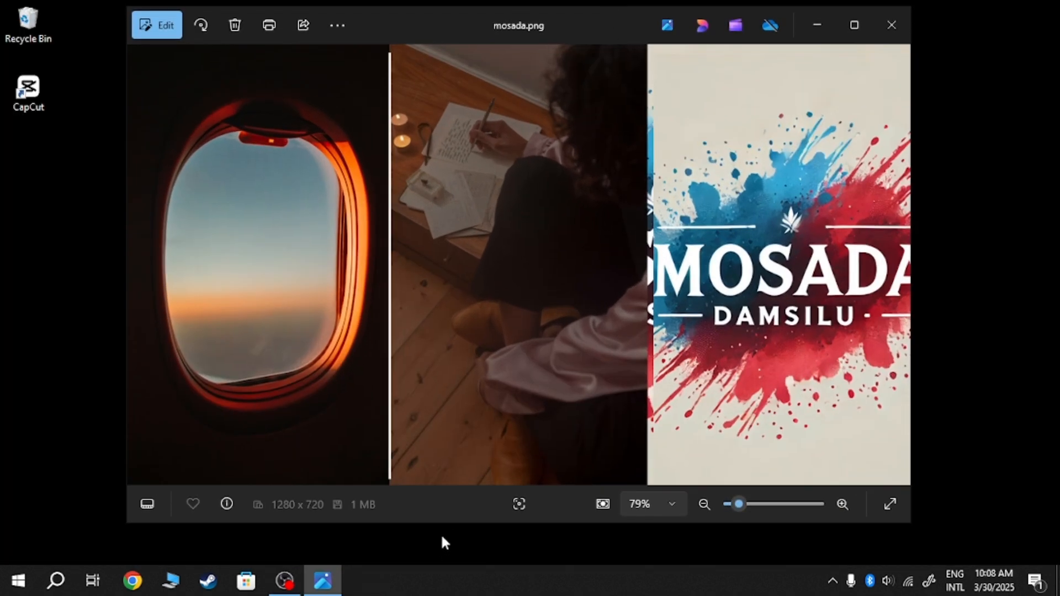
{"action": "left_click_drag", "start_coordinate": [450, 528], "coordinate": [449, 594]}
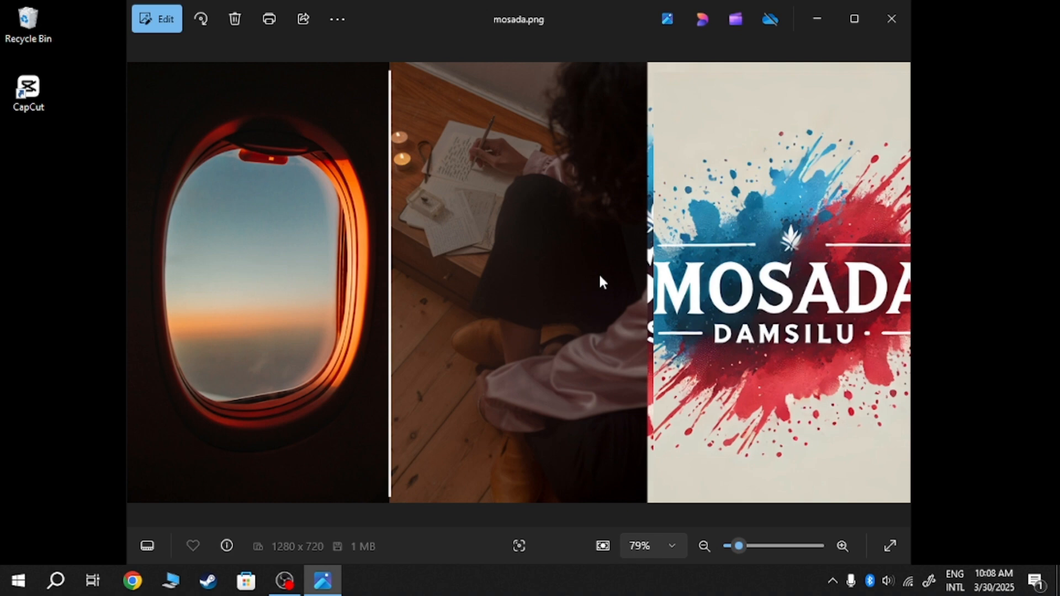
{"action": "left_click", "coordinate": [905, 18]}
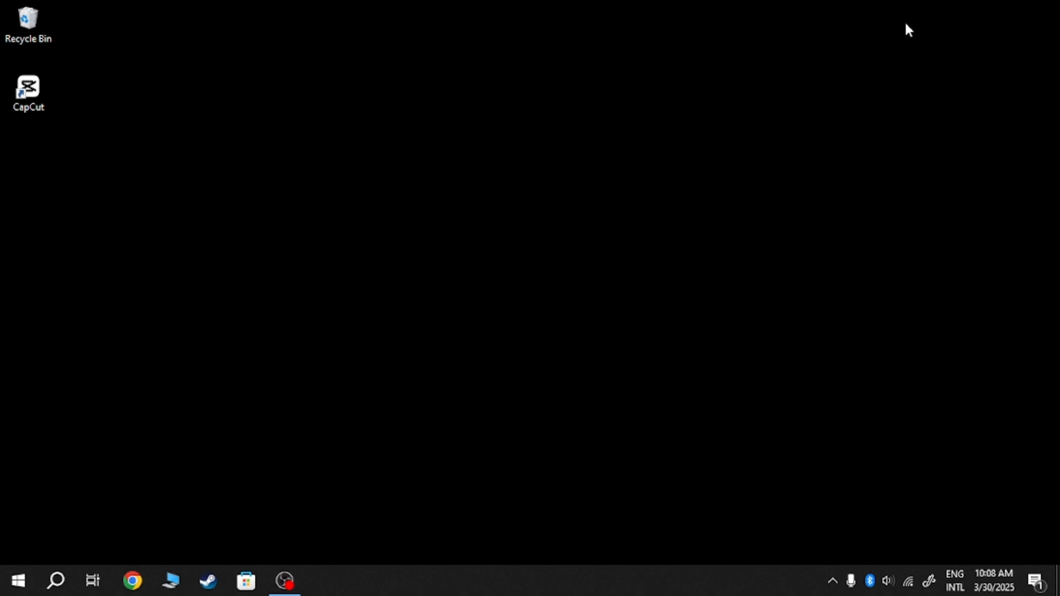
{"action": "left_click", "coordinate": [287, 582]}
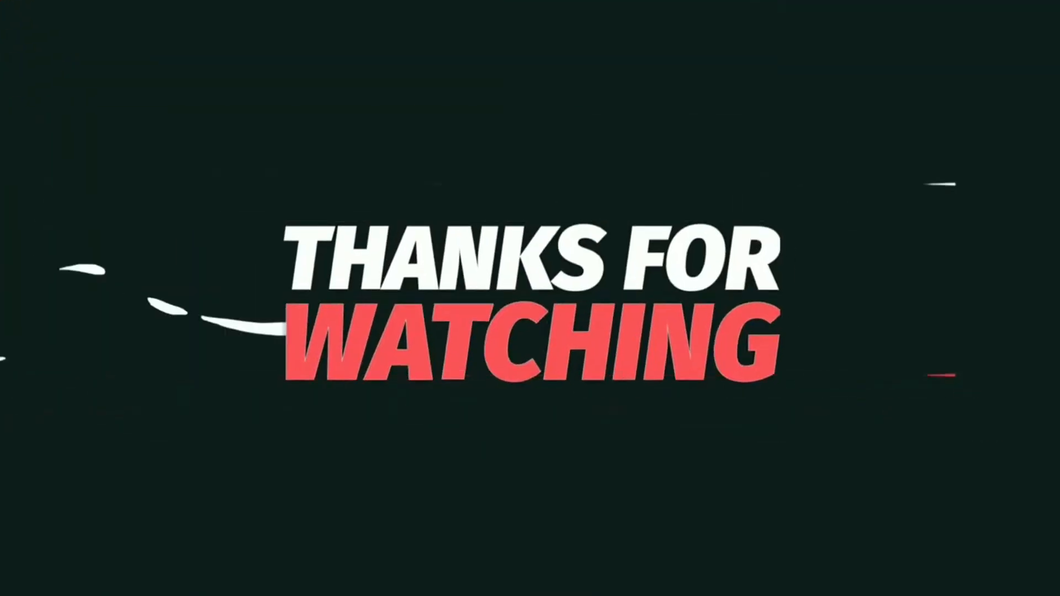